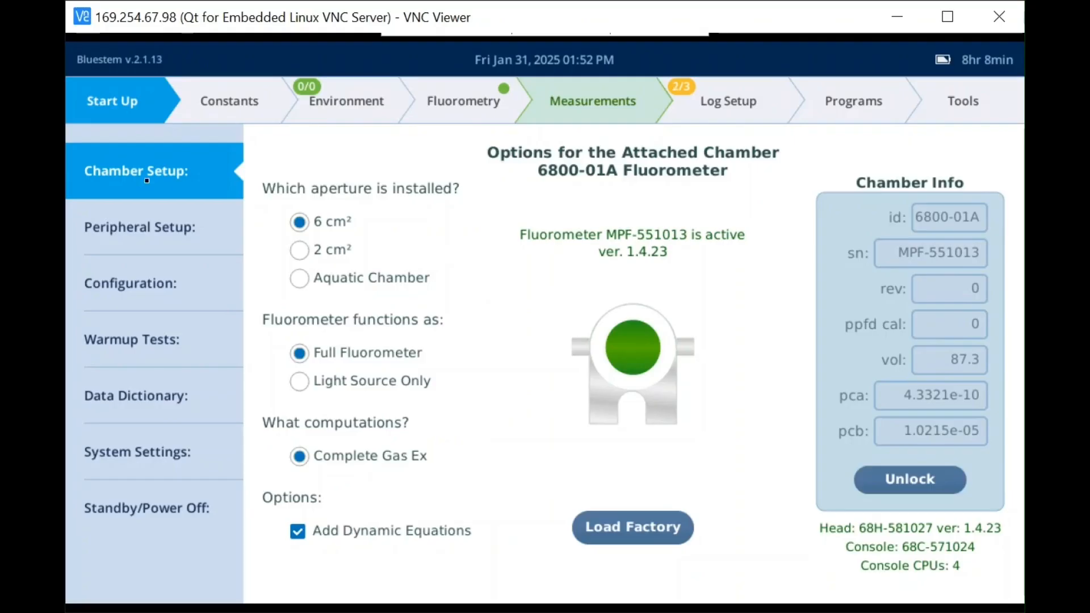
Review the peripheral setup for the head light source port, the console user I/O and the console light source port.
click(159, 237)
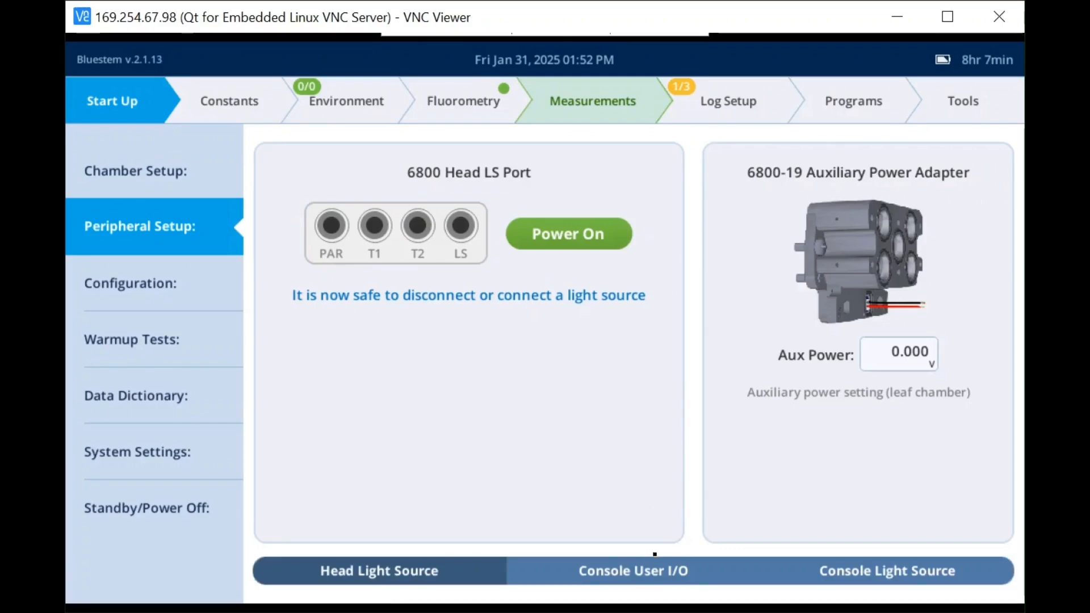
click(657, 570)
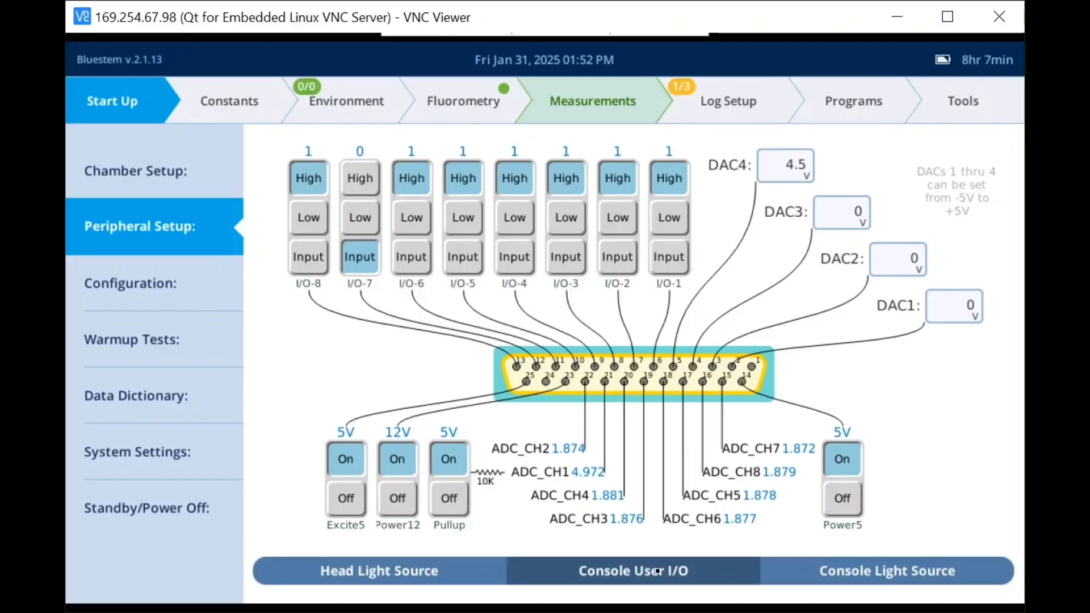
click(915, 584)
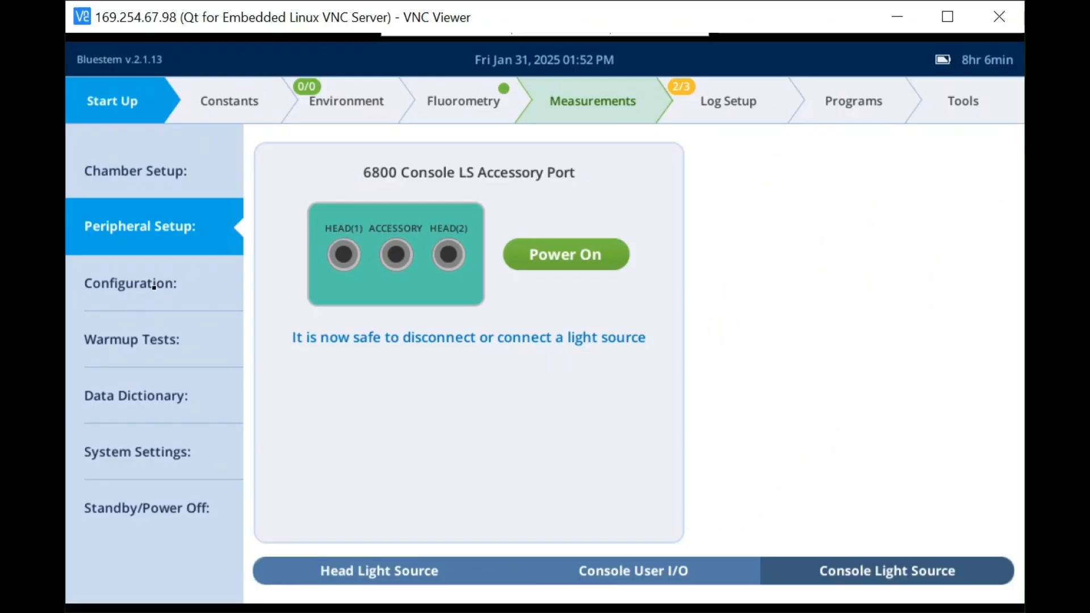
Look over the start-up configuration files and the available load and save configuration options.
click(154, 289)
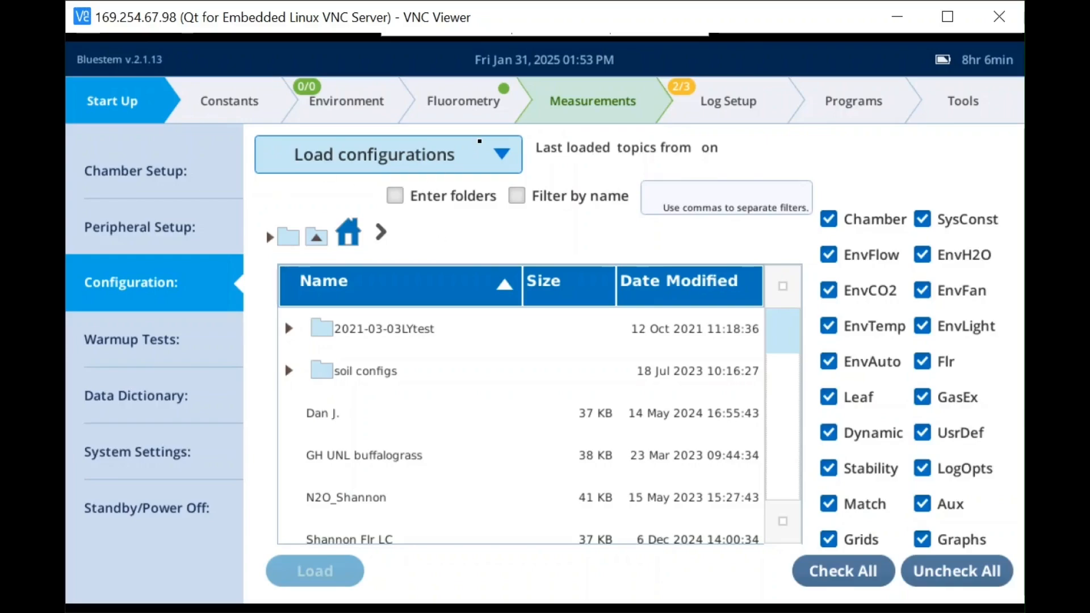
click(469, 163)
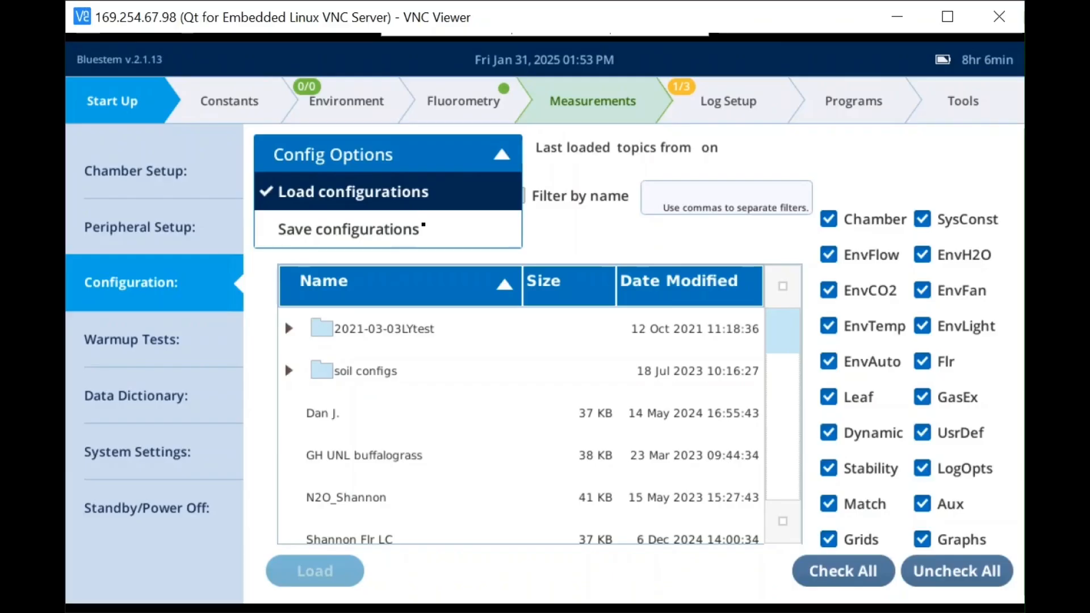
click(431, 149)
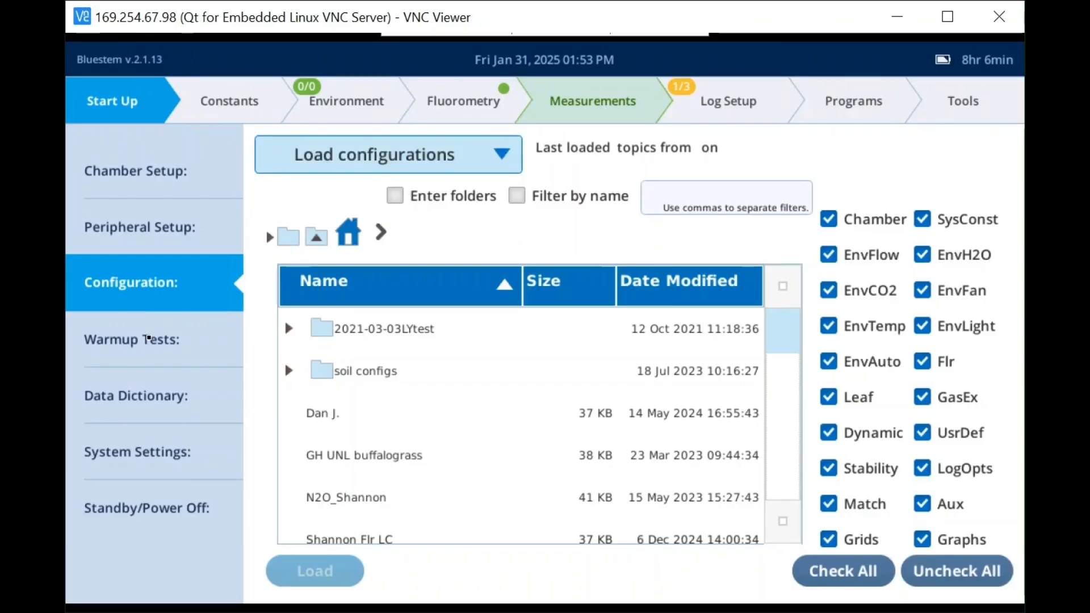
Review the warmup tests summary, then view the Pump Speed test's results and log.
click(149, 340)
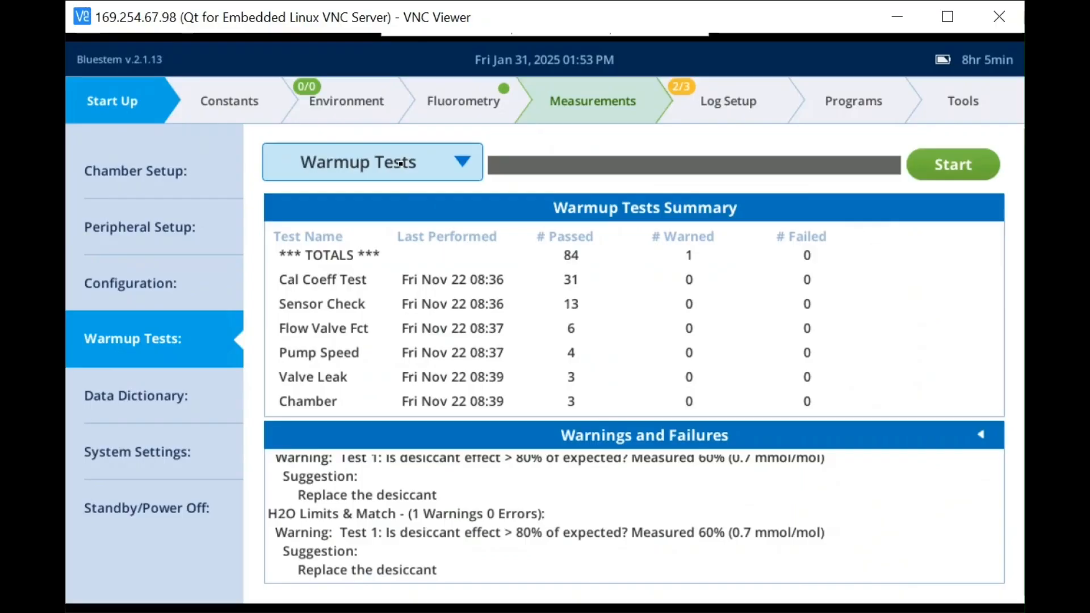
click(401, 164)
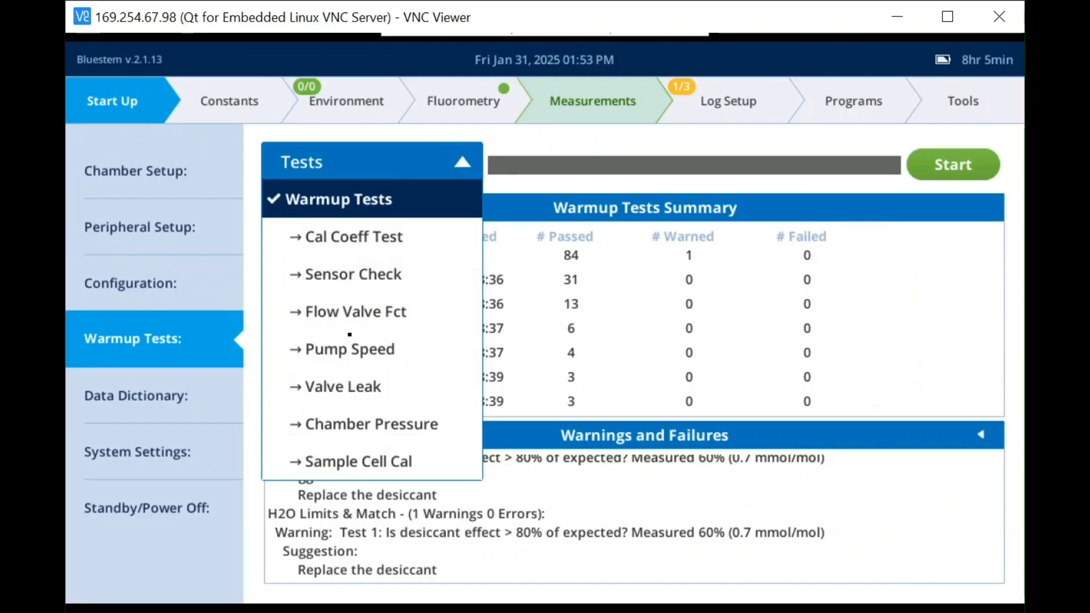
click(349, 343)
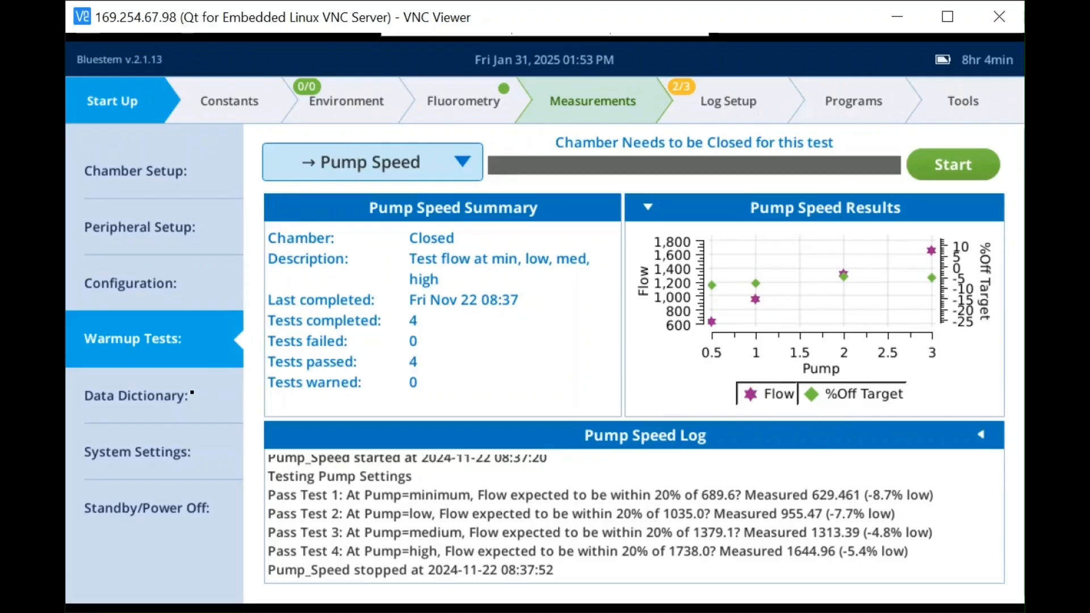
Look up the Adyn variable in the Dynamic group of the data dictionary.
click(172, 402)
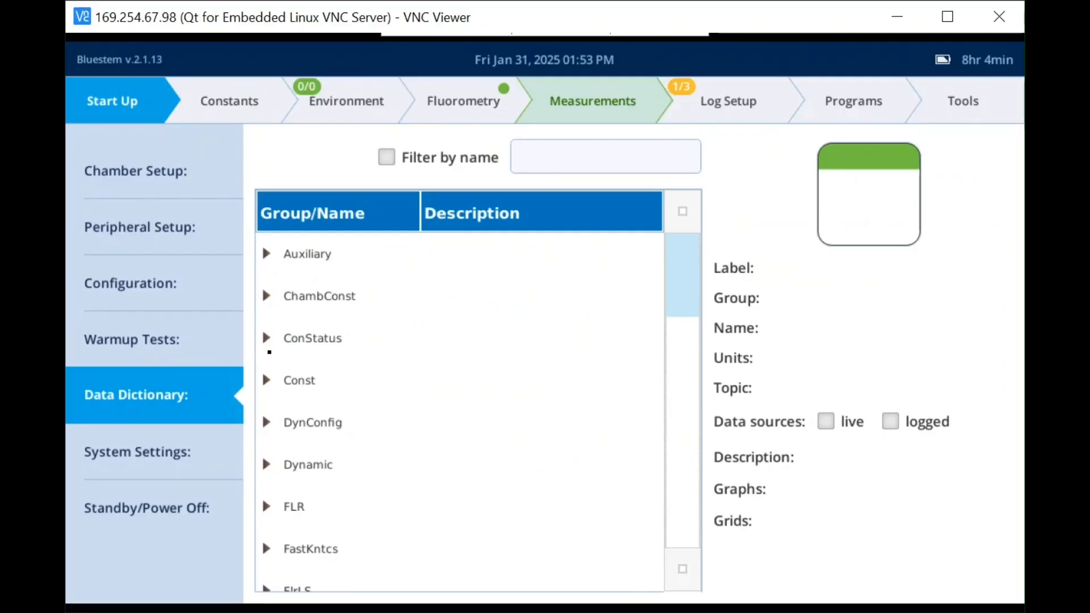
click(271, 472)
click(436, 511)
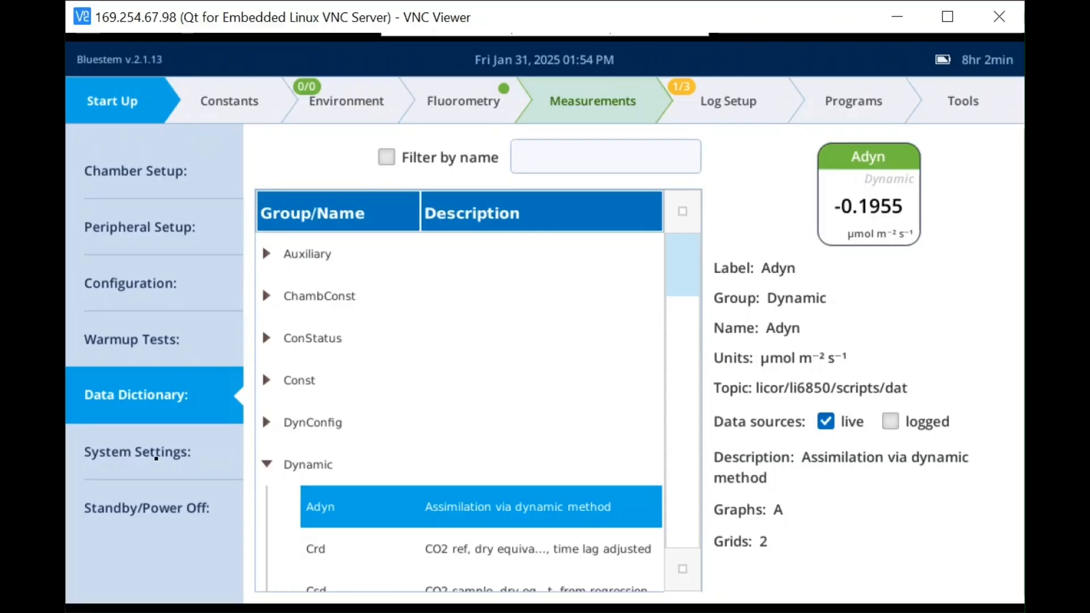
Review the general, date and clock, time zone and About Bluestem system settings, plus the standby and power-off options.
click(157, 460)
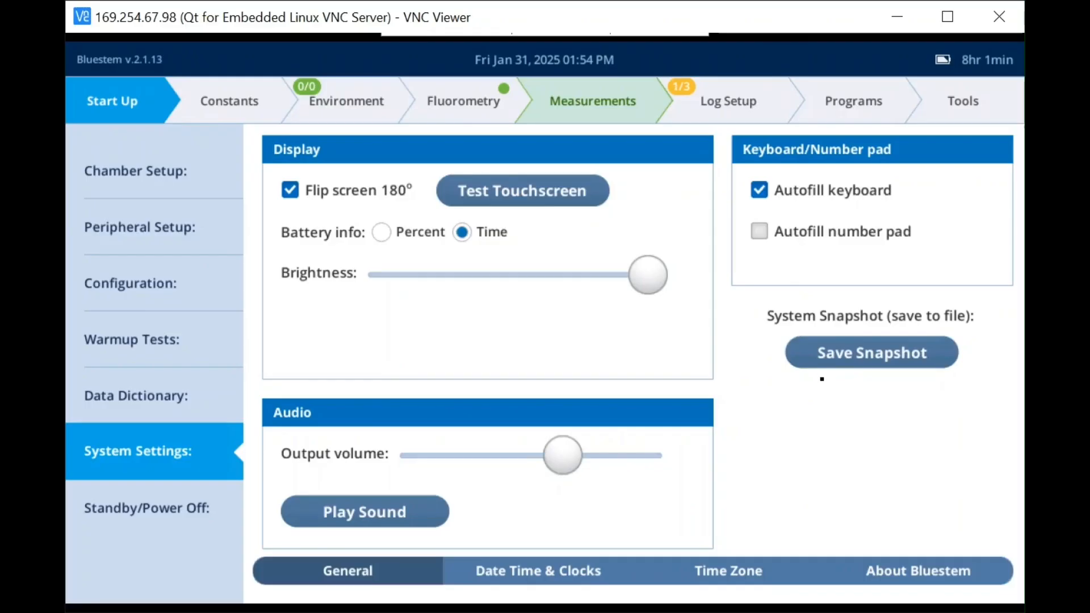
click(526, 580)
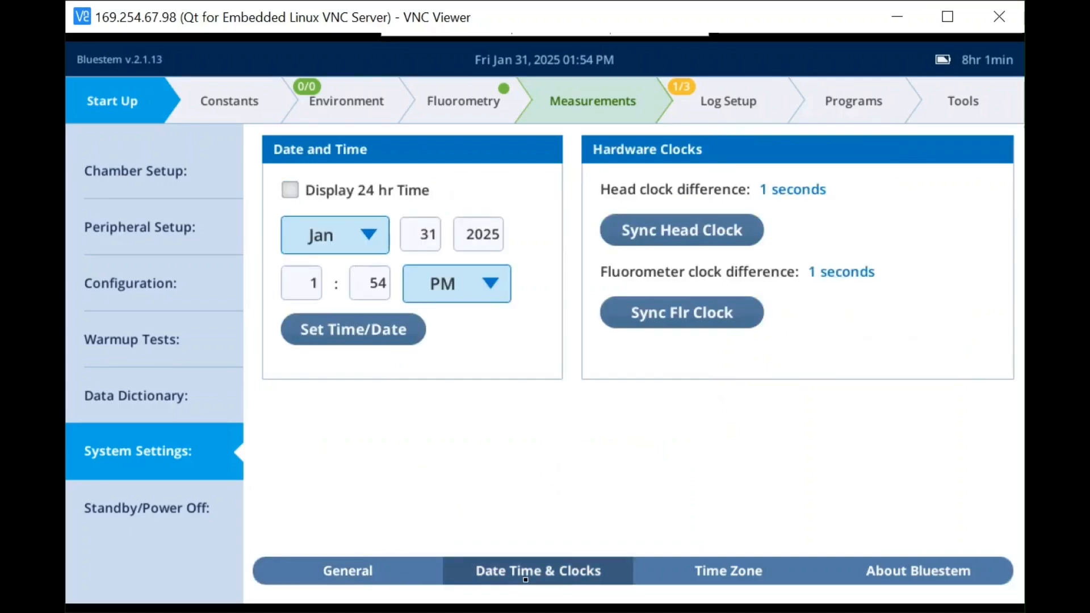
click(745, 570)
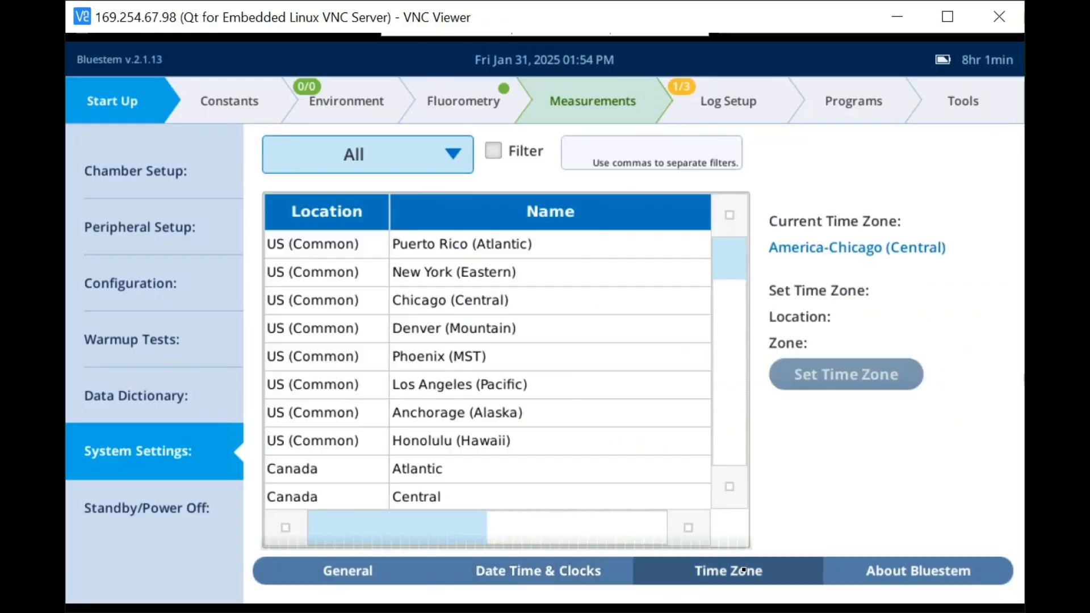
click(934, 572)
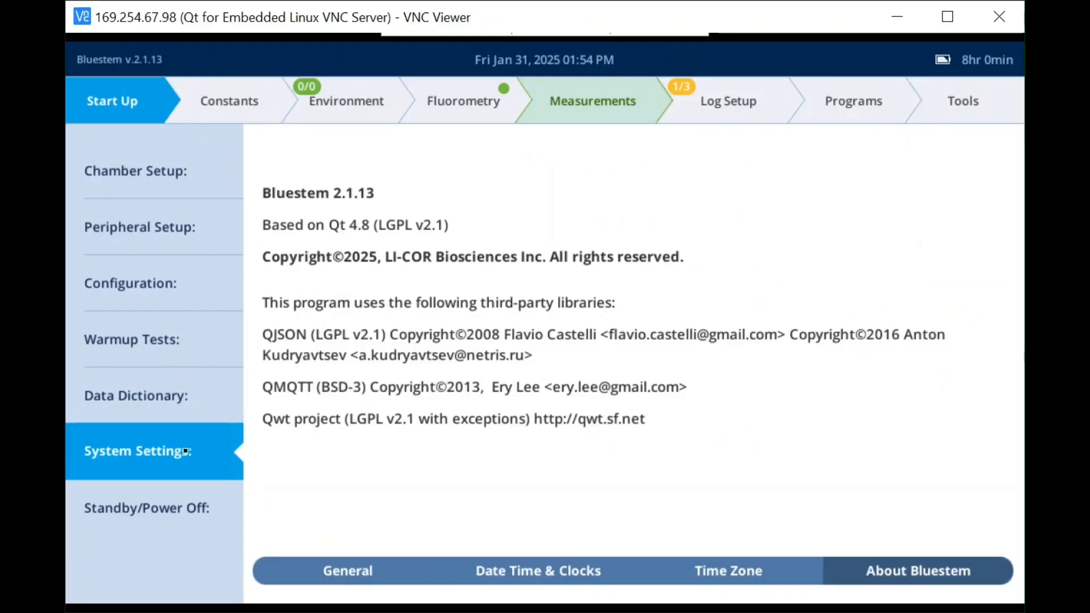
click(164, 511)
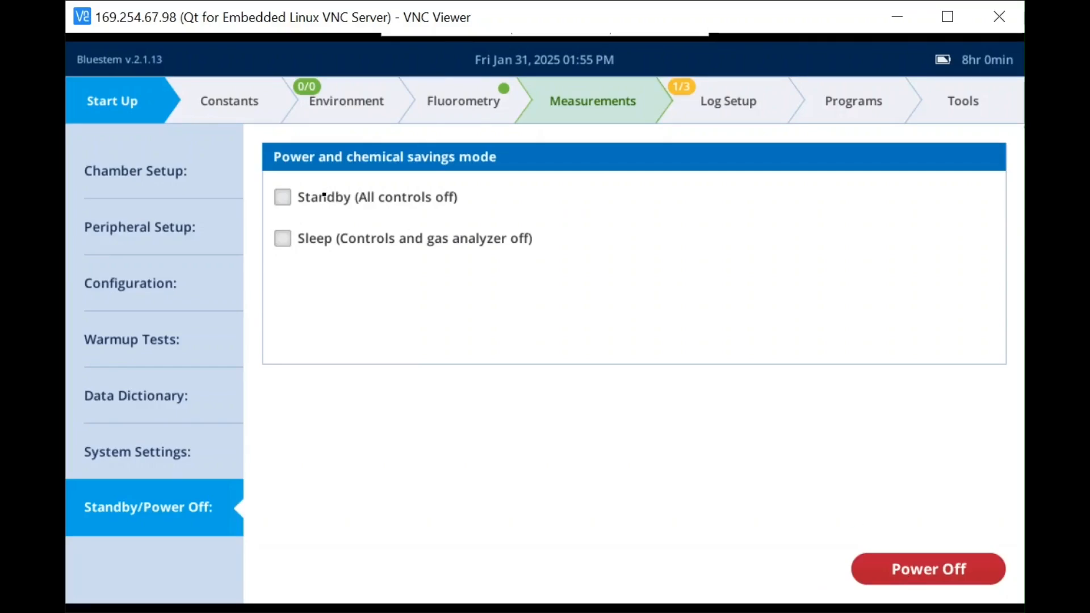
Review the constants for system, gas exchange, leaf temperature, leaf light, dynamic, range match and user-defined variables.
click(239, 107)
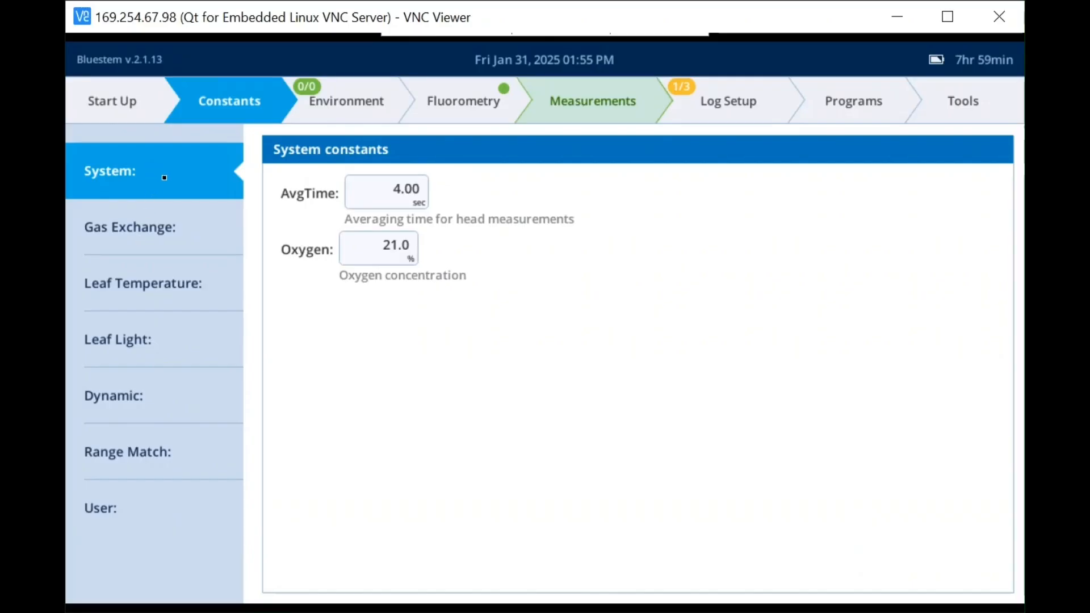
click(160, 231)
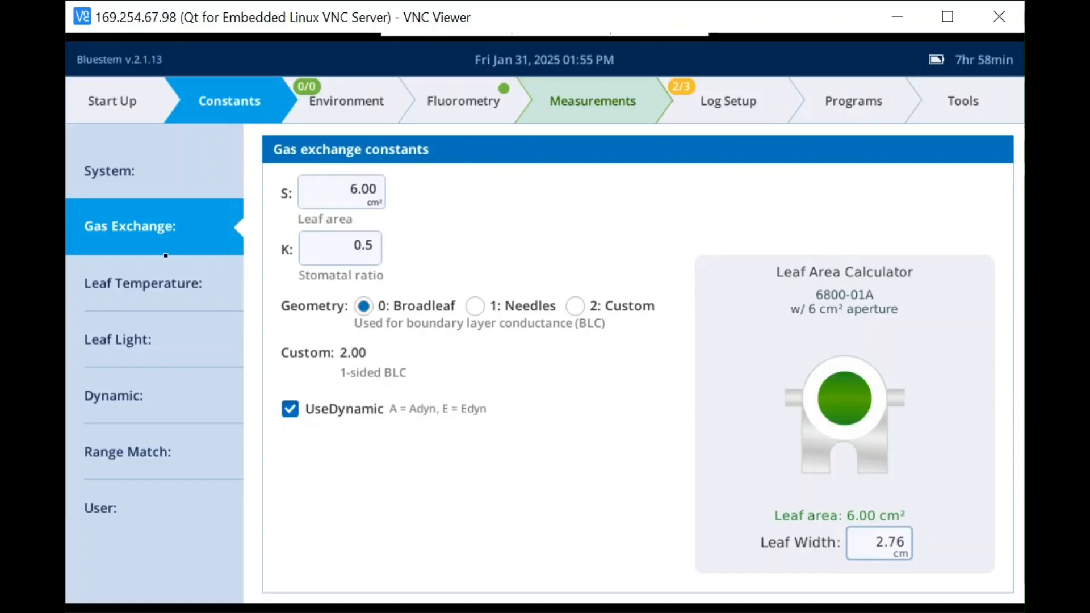
click(174, 297)
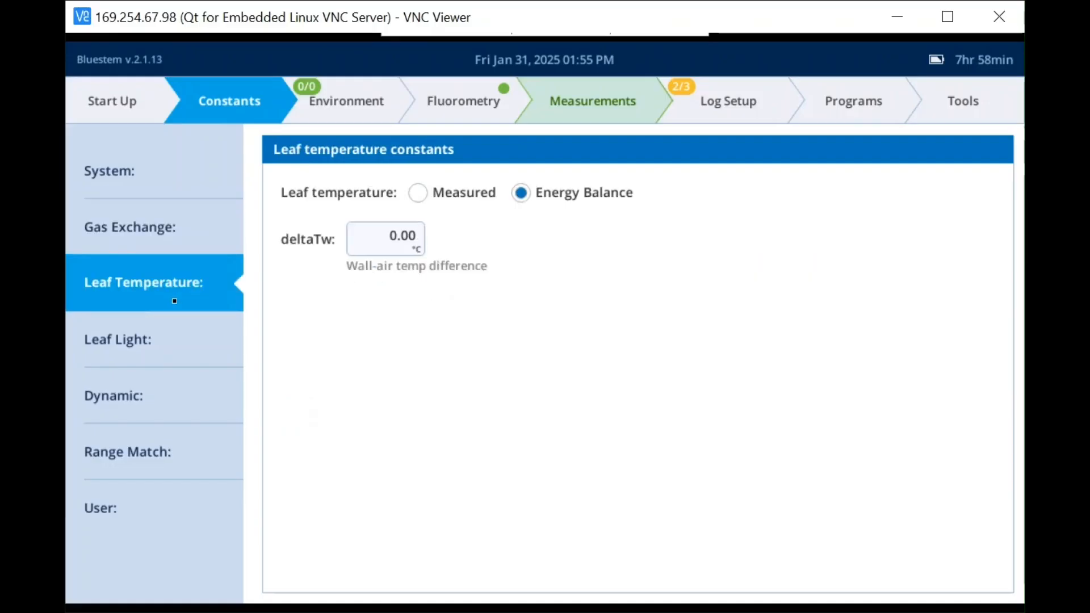
click(164, 350)
click(154, 410)
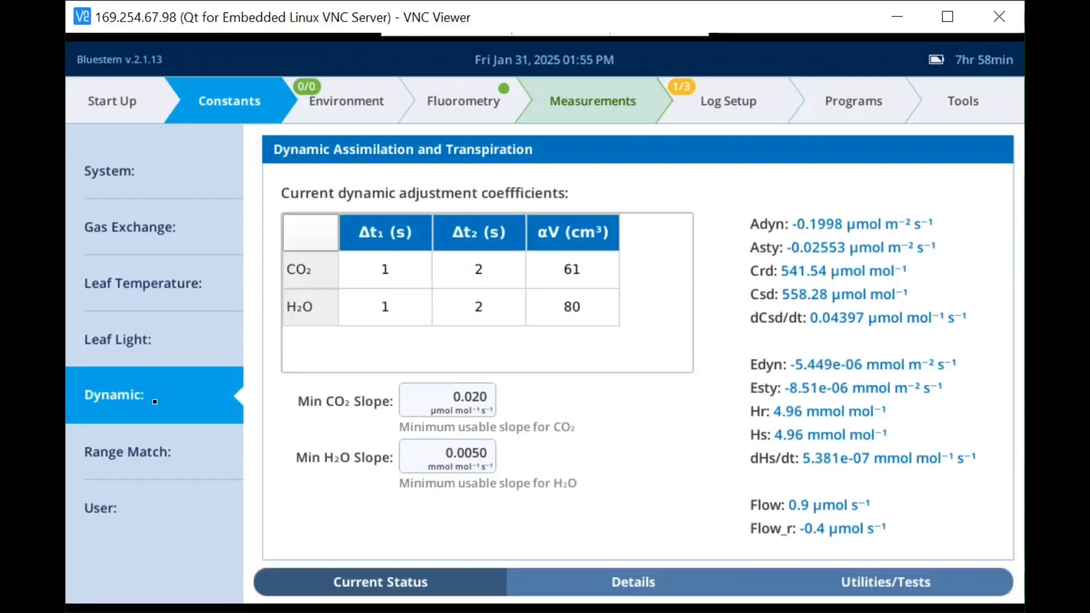
click(151, 464)
click(149, 502)
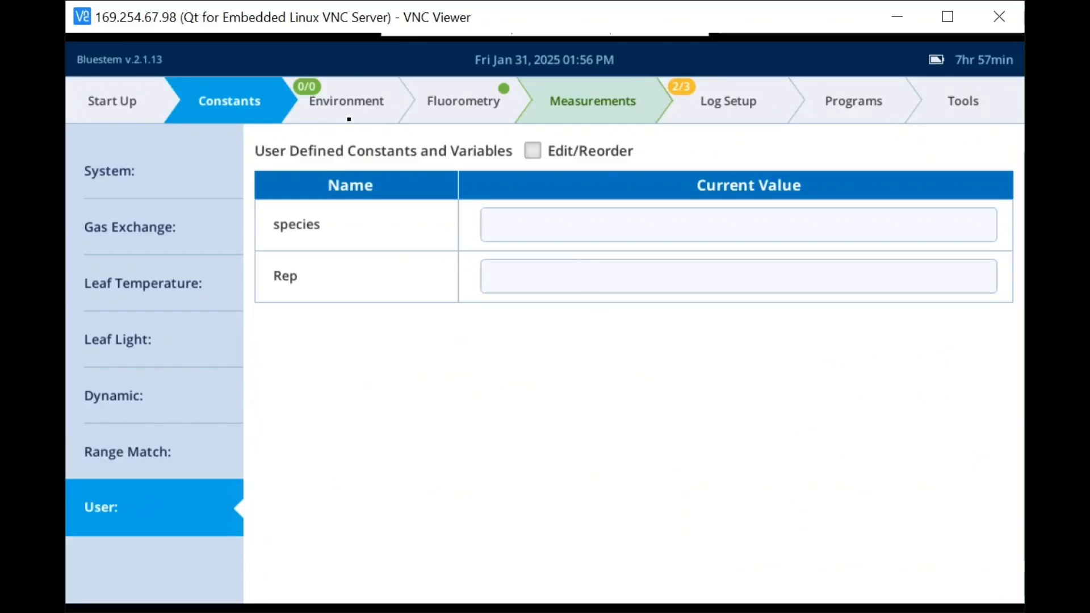
Turn on the flow control in the environment settings.
click(356, 104)
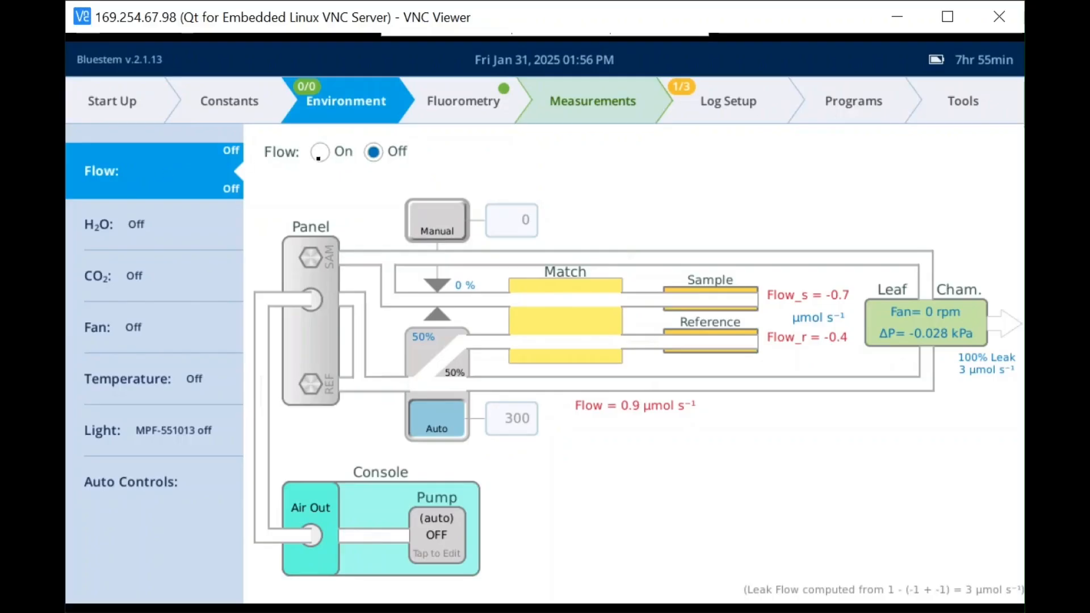
click(319, 152)
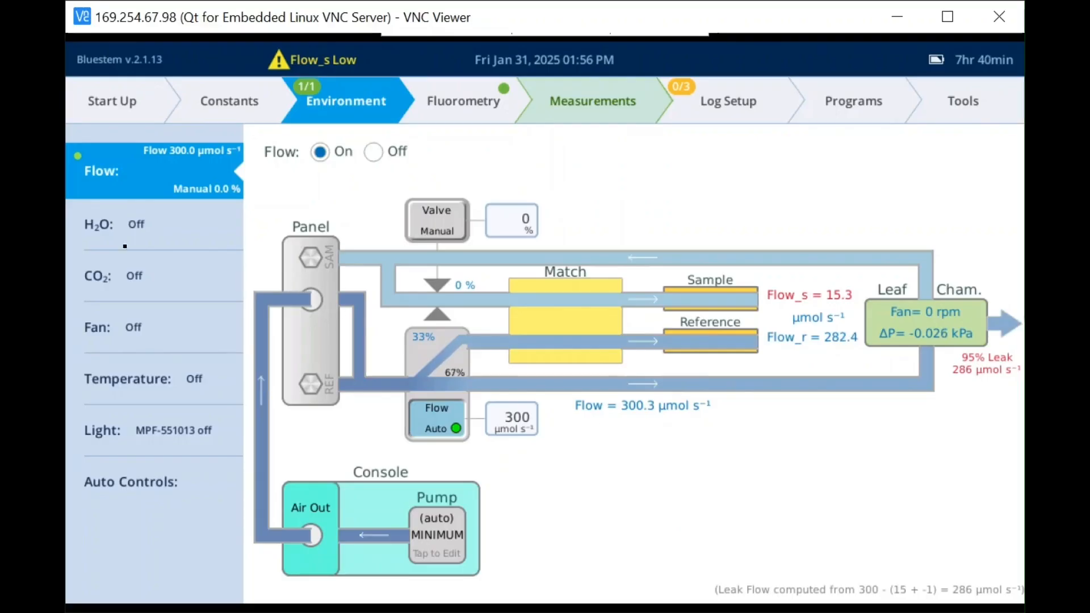
Review the environment controls for H2O, the CO2 injector, the mixing fan and temperature.
click(130, 239)
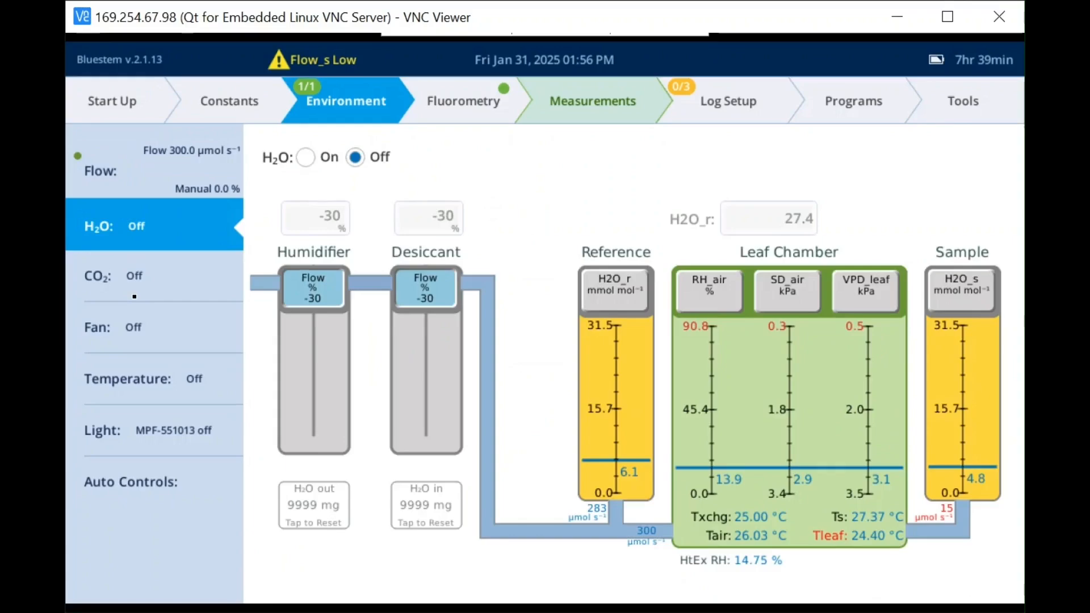
click(134, 296)
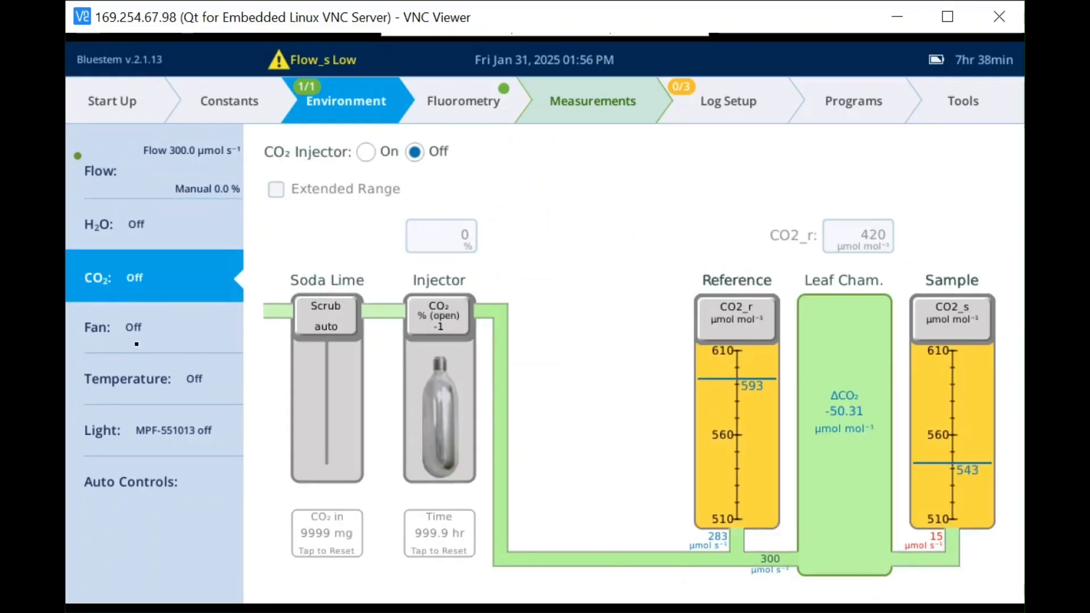
click(142, 335)
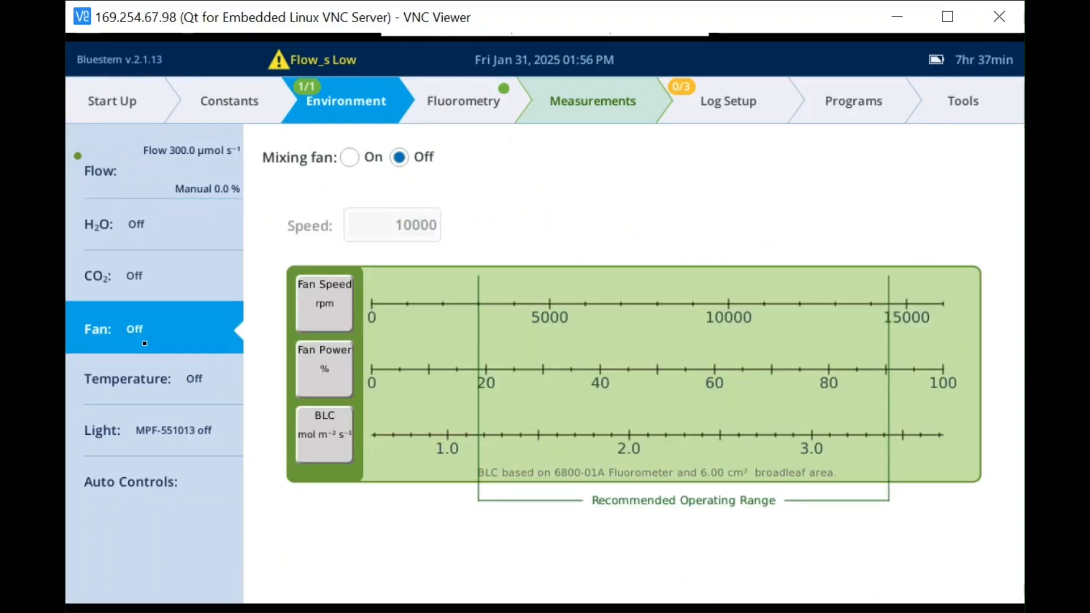
click(138, 385)
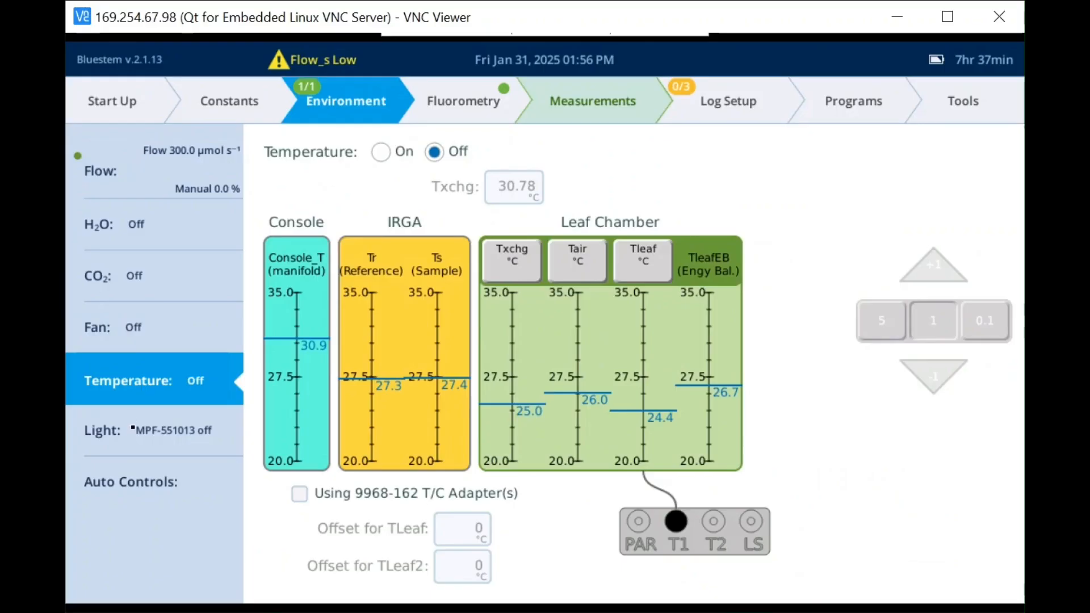
Review the ambient, fluorometer and total leaf light settings, and the CO2_r and H2O_r auto controls.
click(144, 435)
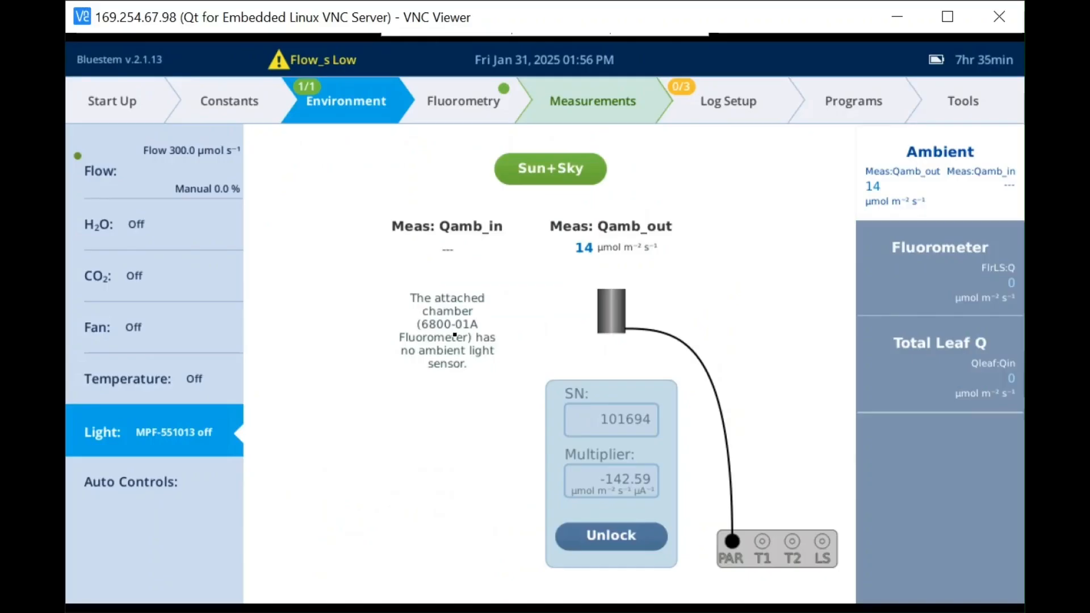
click(933, 254)
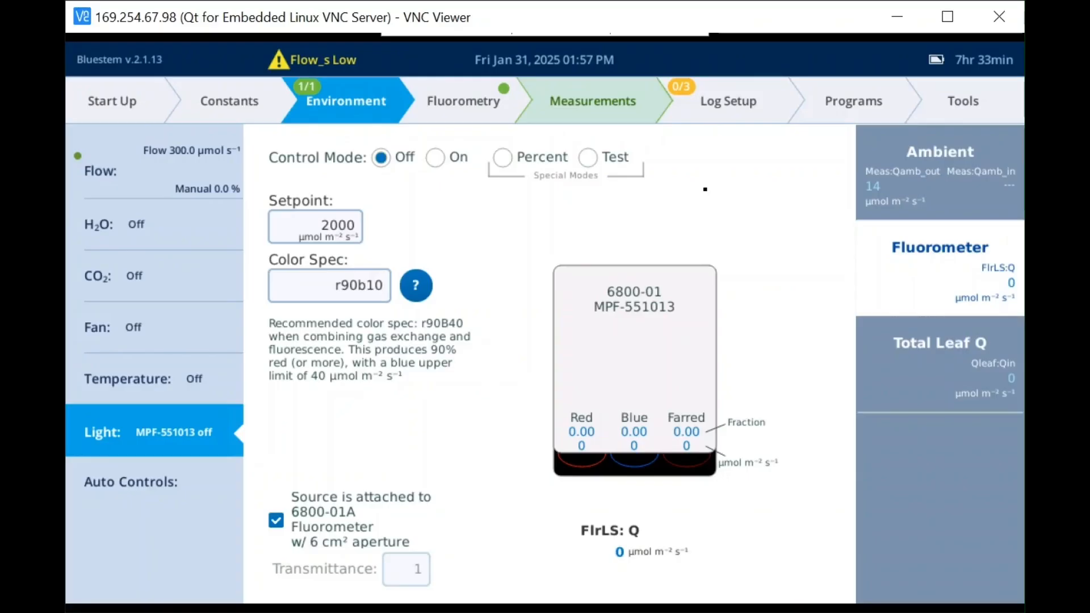
click(947, 382)
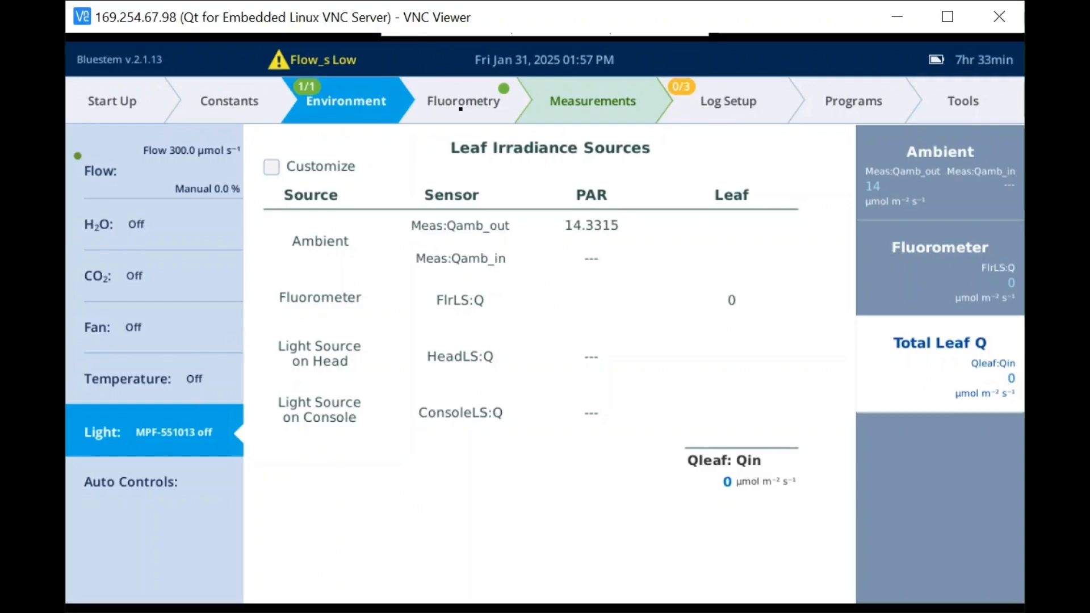
click(162, 498)
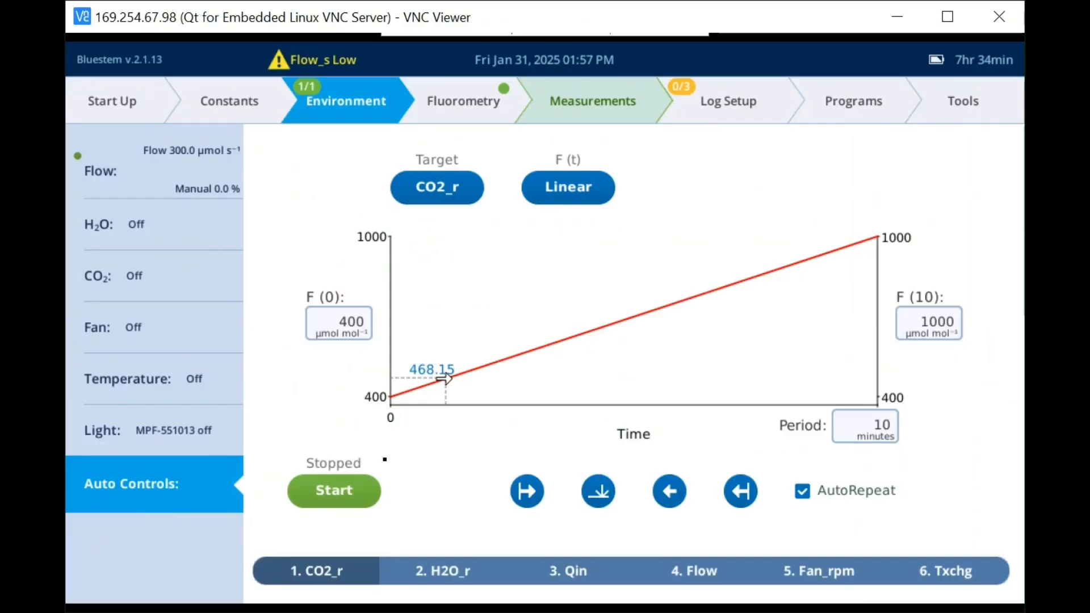
click(426, 580)
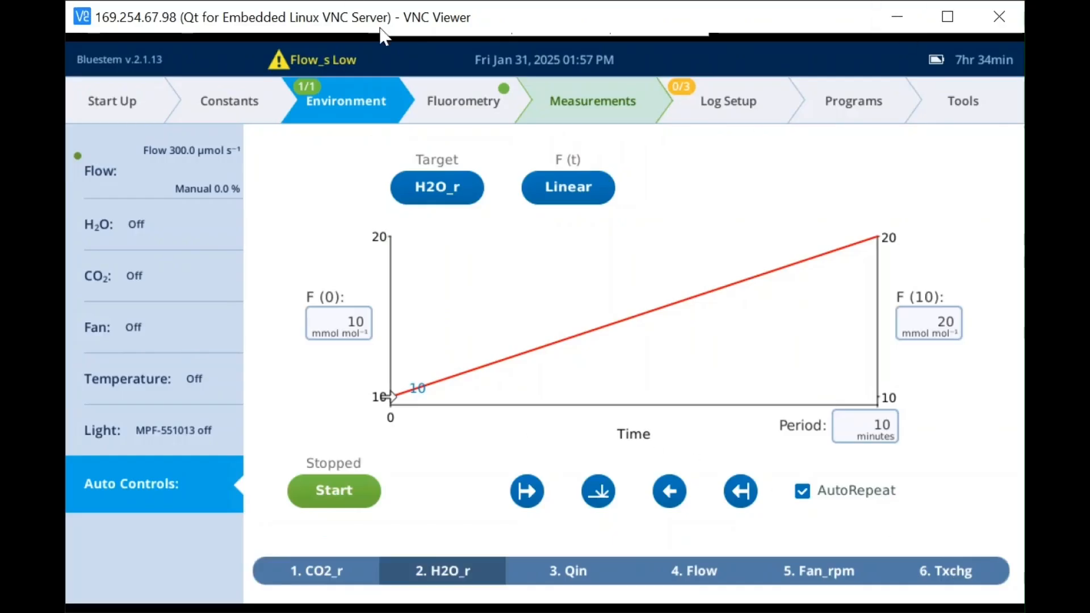
View the live fluorescence graph and the fluorometer's measuring modulation settings.
click(465, 107)
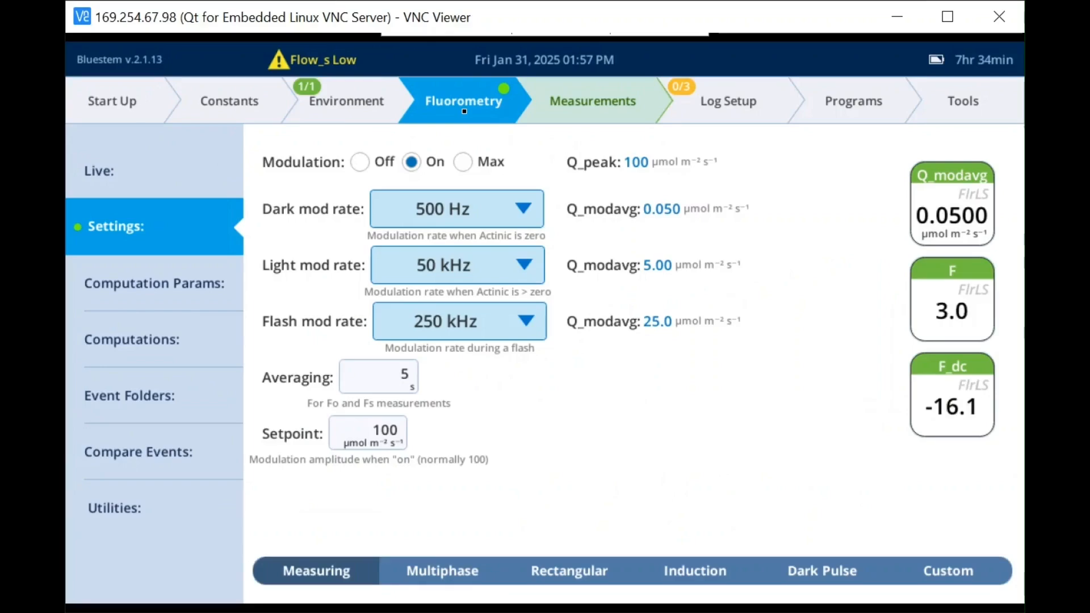
click(141, 182)
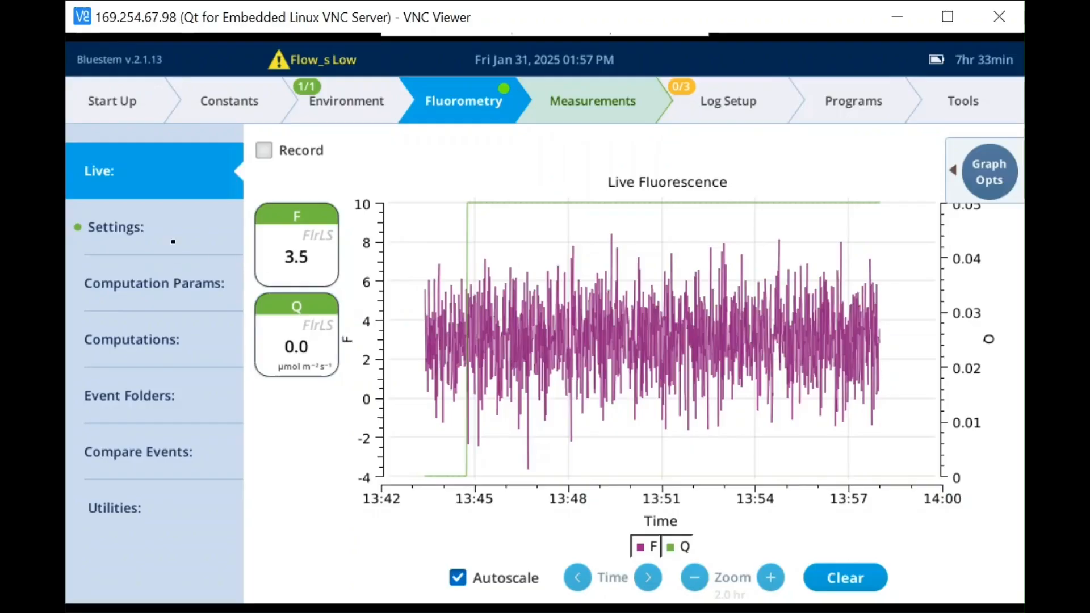
click(173, 242)
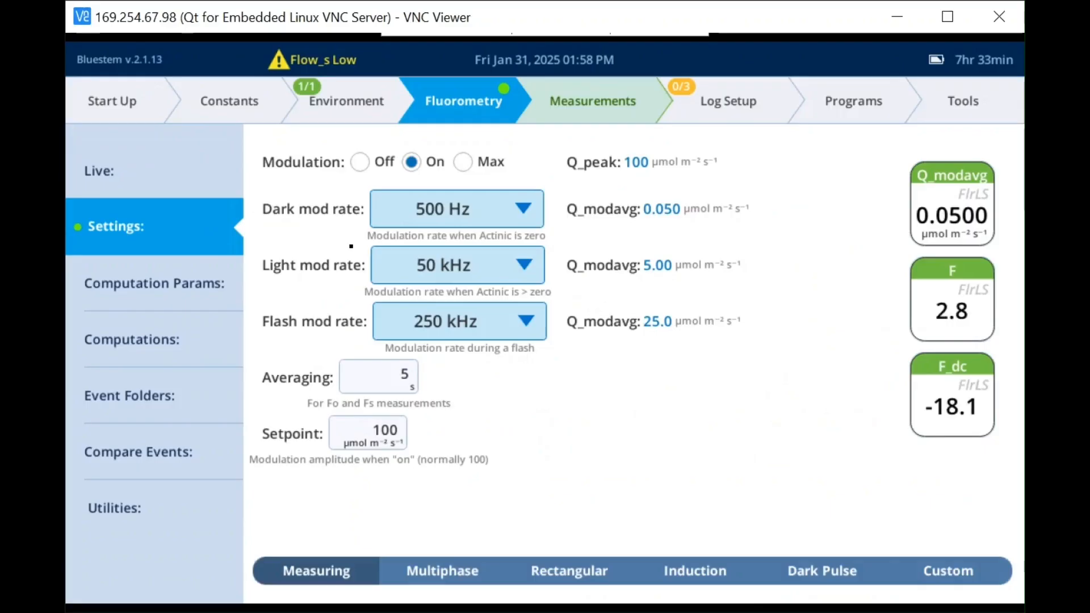
Review the fluorometer's multiphase, rectangular, induction, dark pulse and custom flash settings, then return to the measuring settings.
click(435, 571)
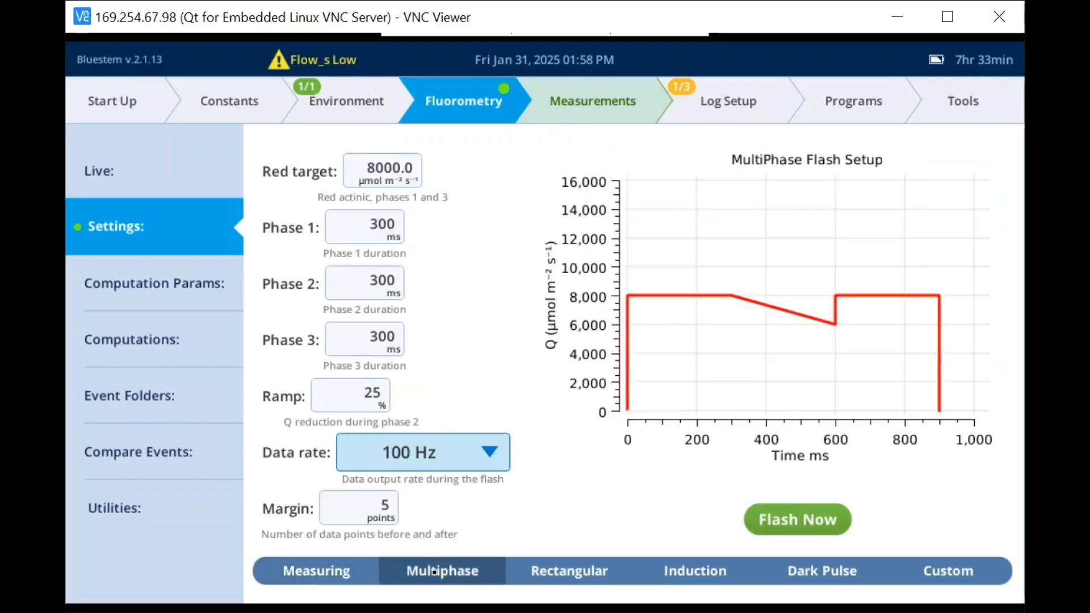
click(566, 574)
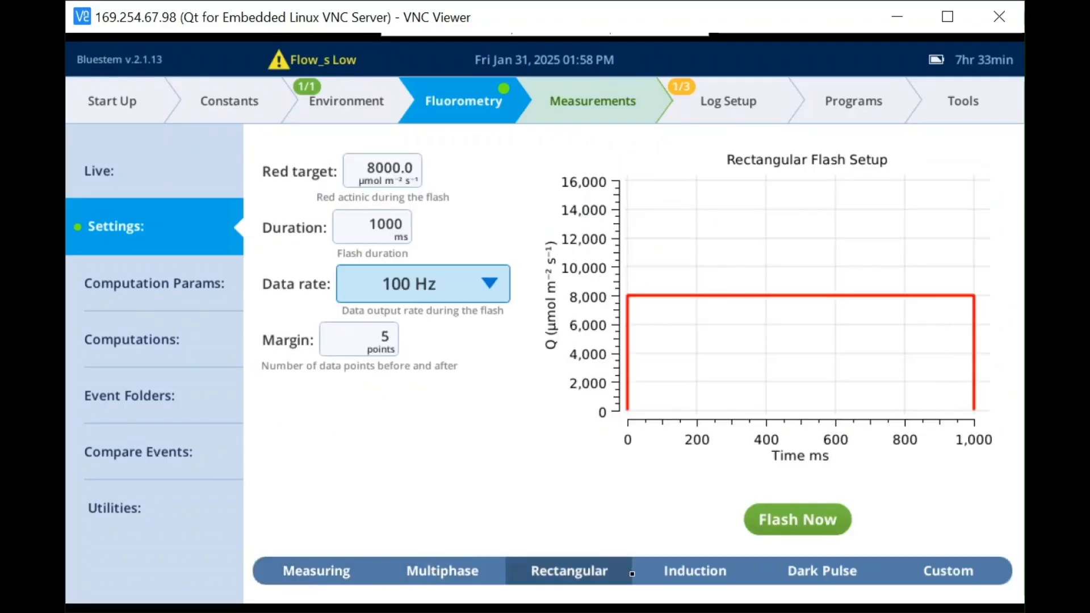
click(700, 571)
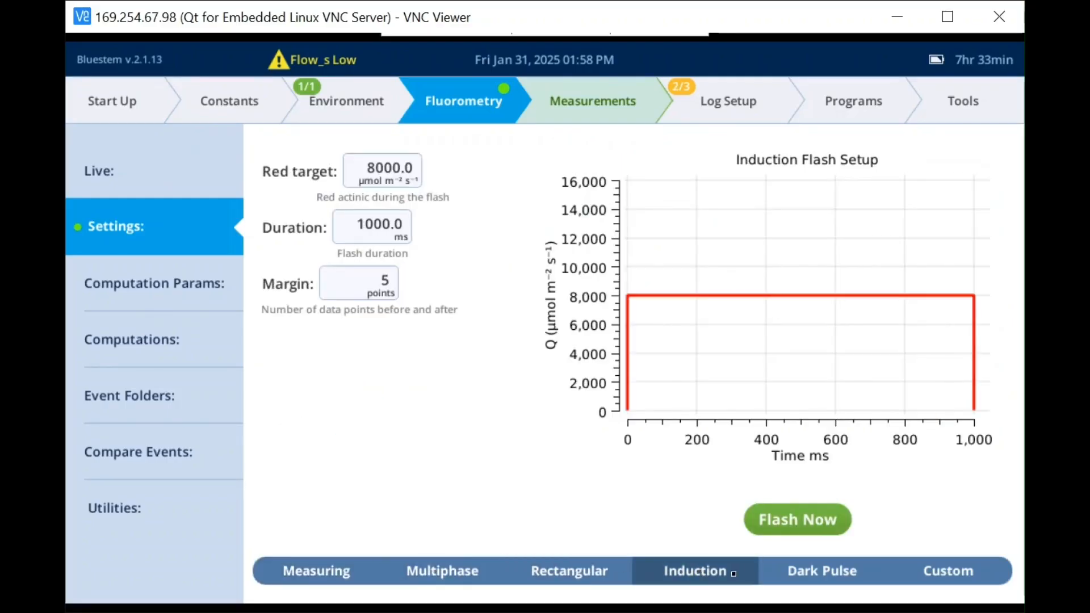
click(818, 579)
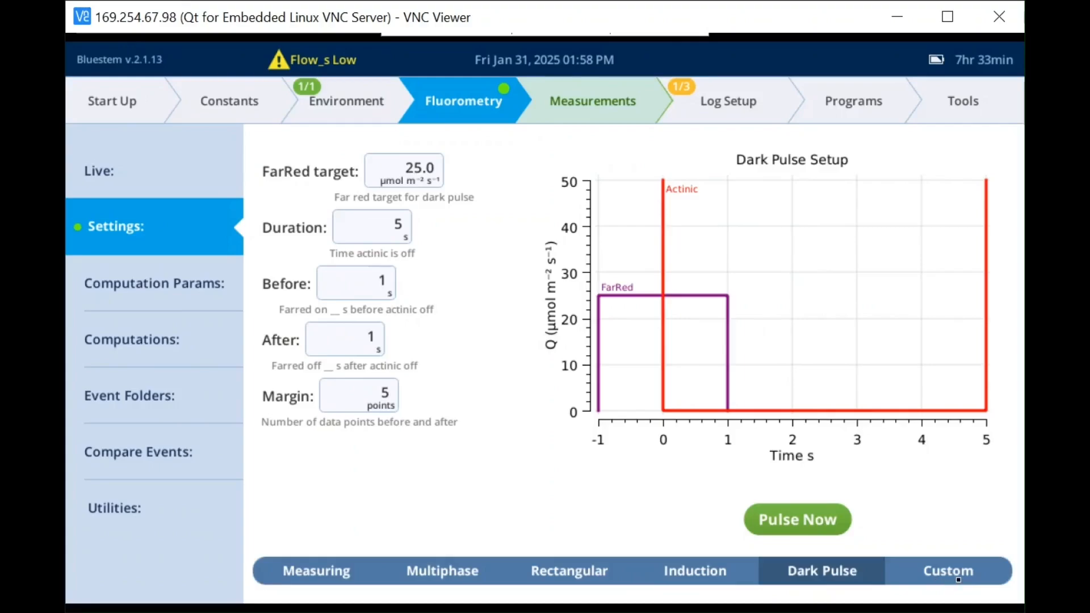
click(959, 581)
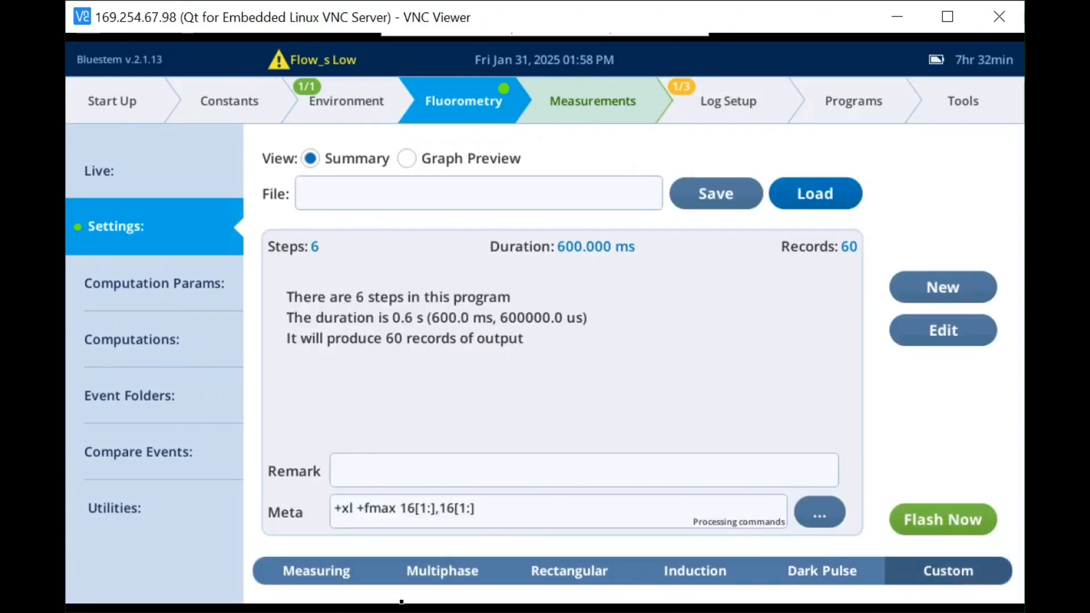
click(346, 578)
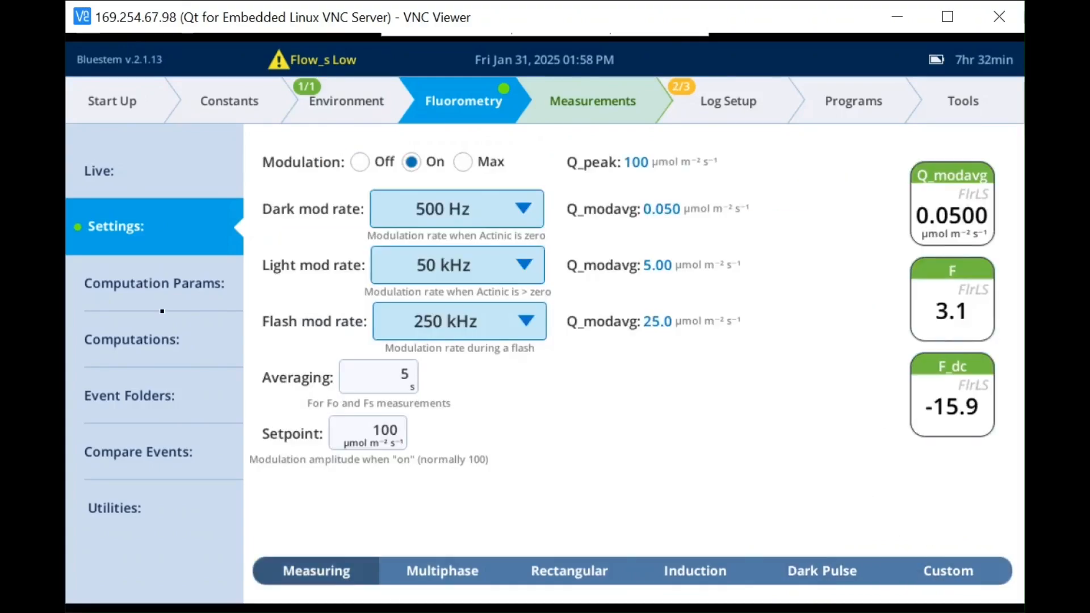
Review the fluorometry computation parameters and the dark-adapted, light-adapted and dark pulse computations.
click(162, 287)
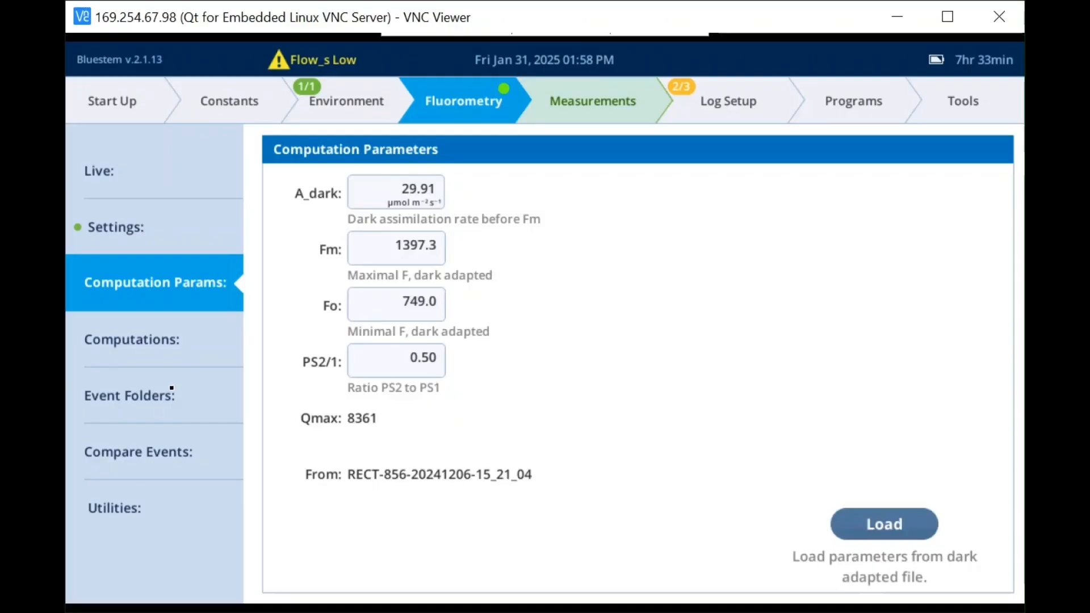
click(180, 353)
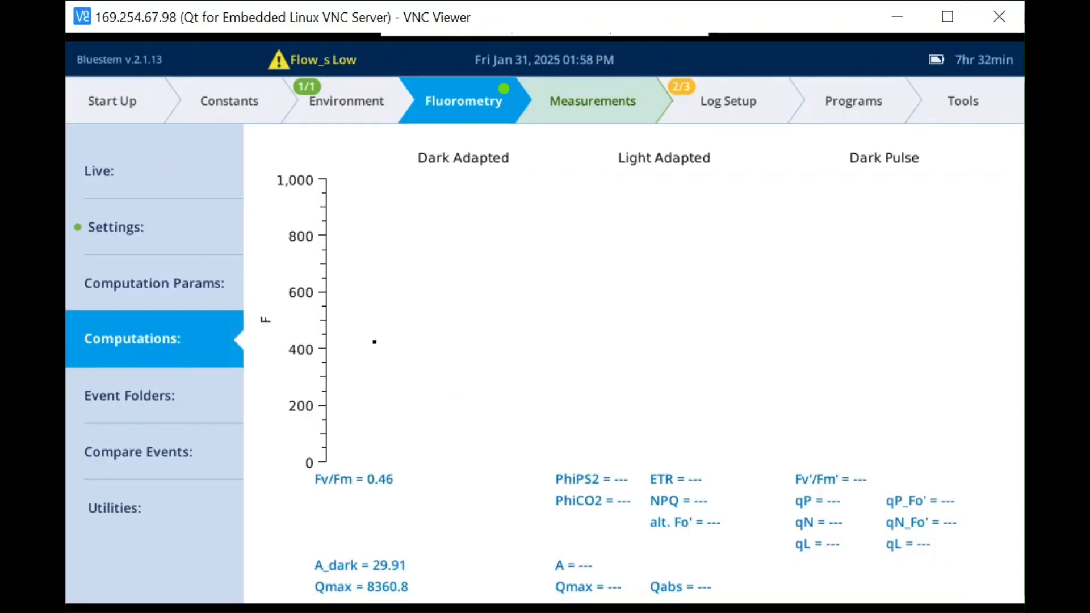
click(154, 307)
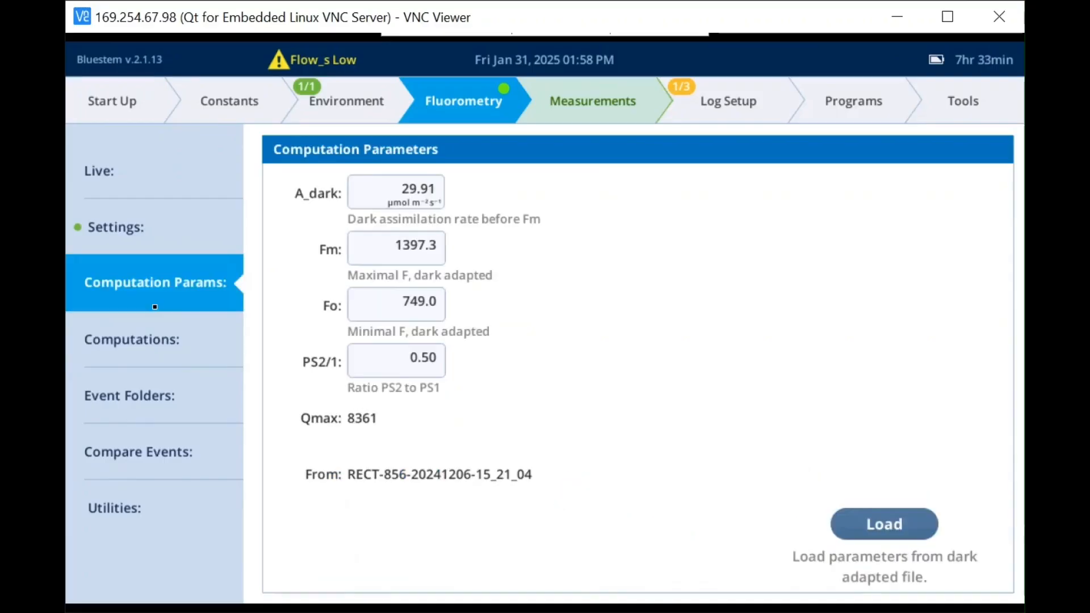
Plot the fluorometry events from the 2024-11-12 event folder.
click(136, 413)
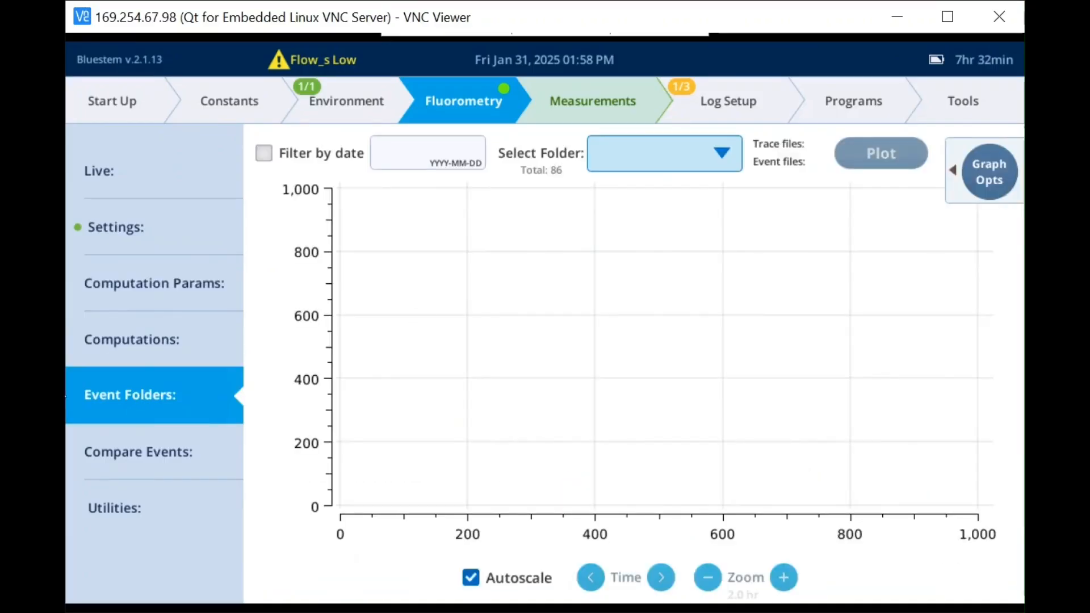
click(717, 166)
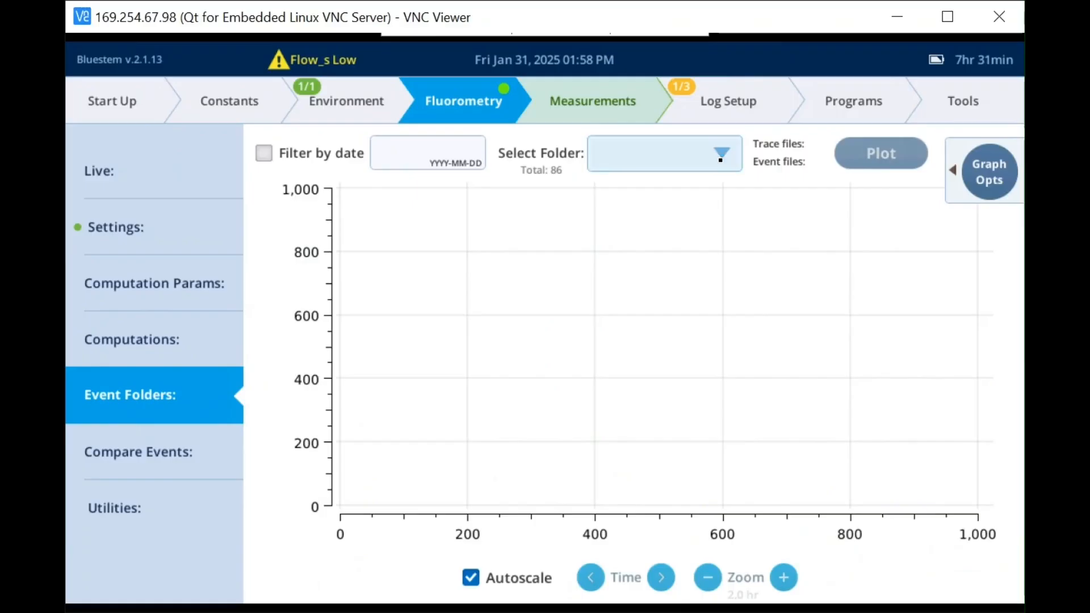
click(687, 211)
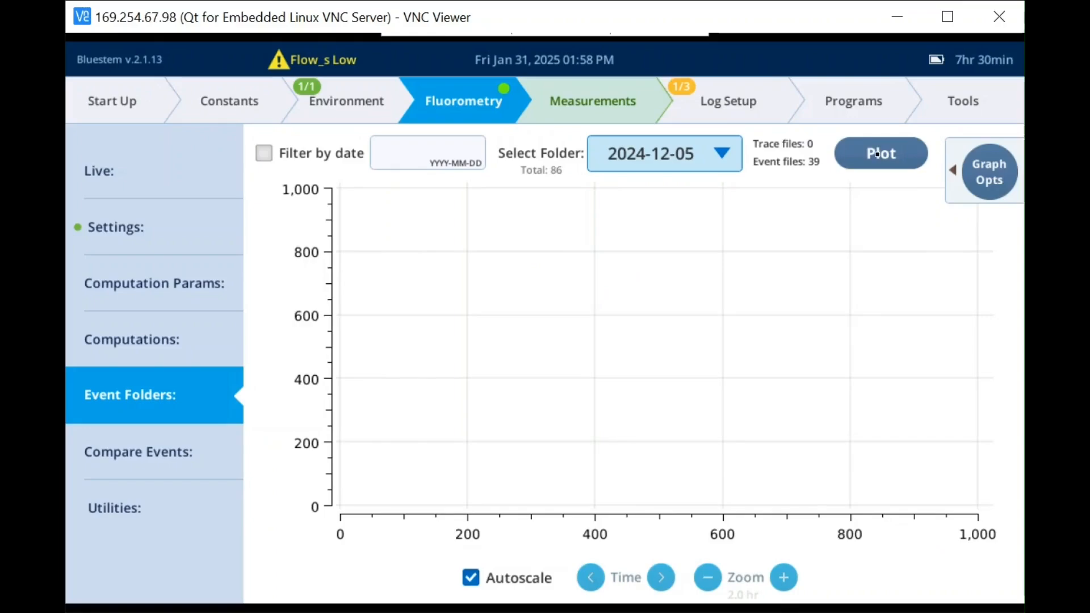
click(661, 153)
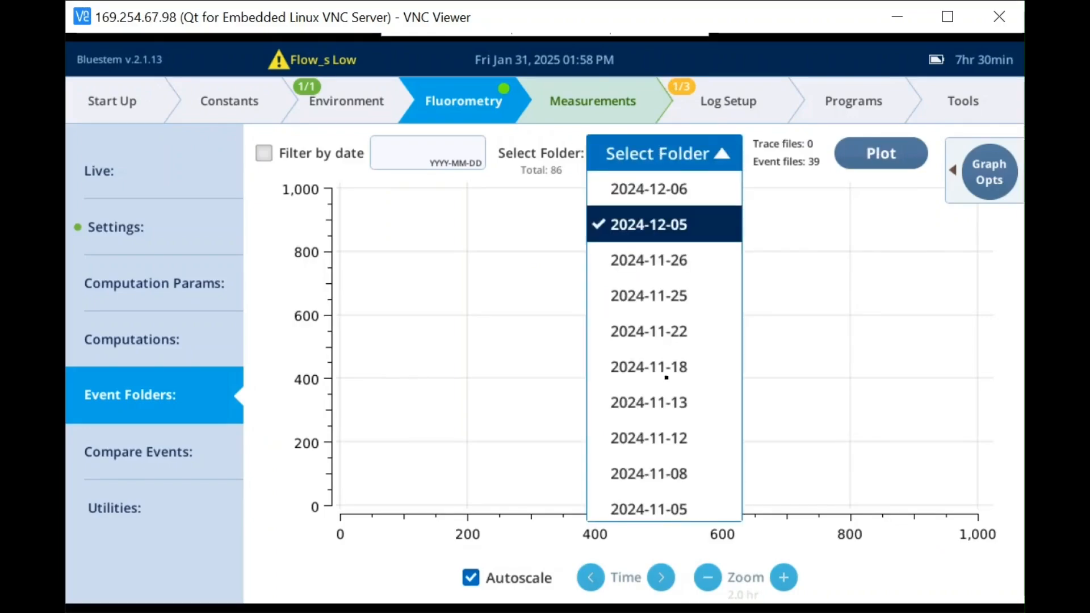
click(667, 372)
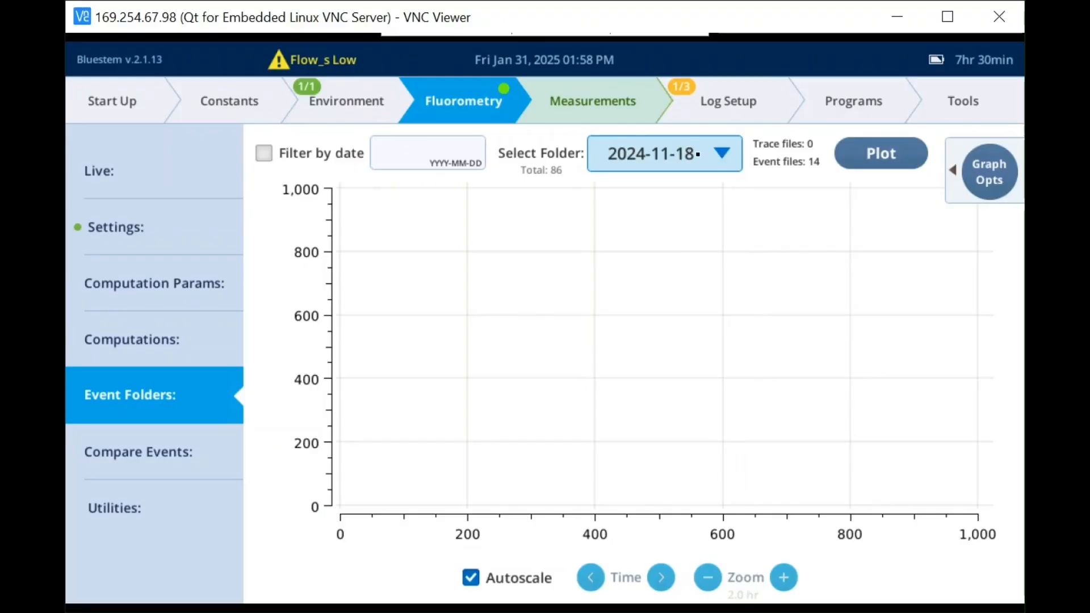
click(698, 154)
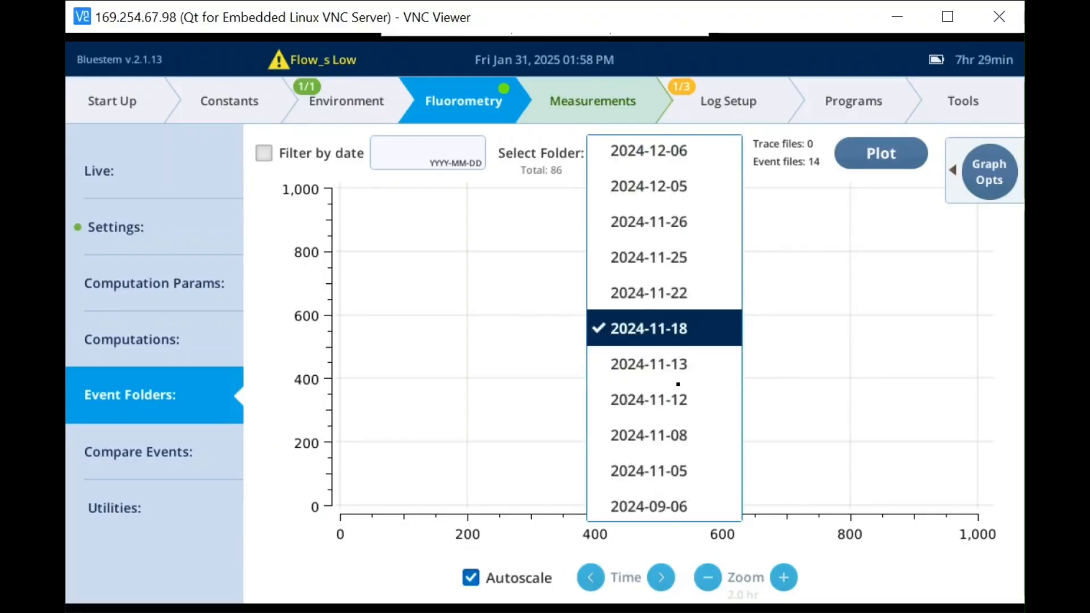
click(677, 388)
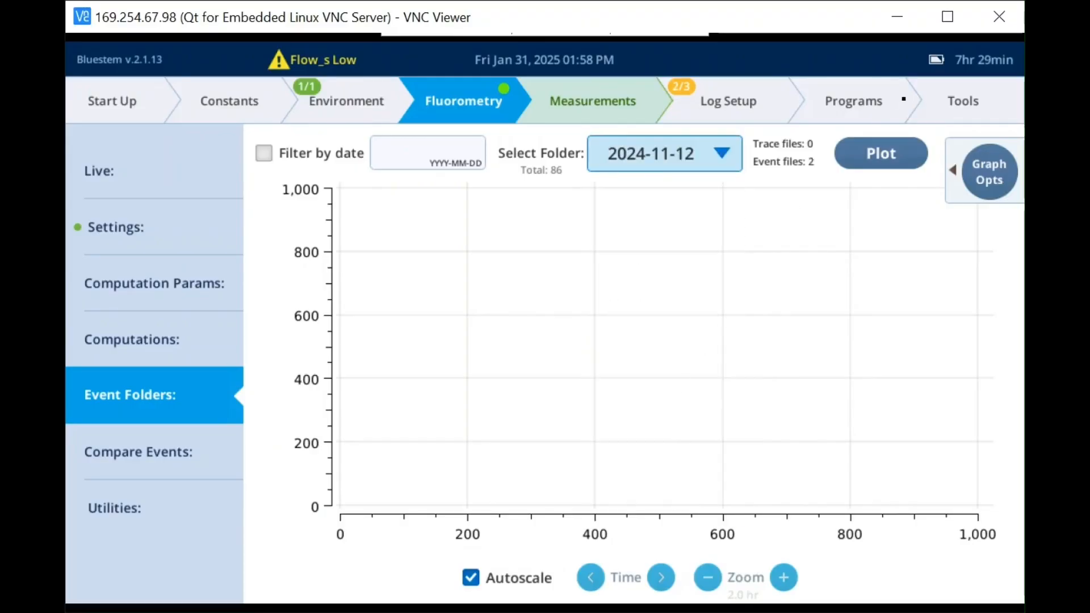
click(889, 158)
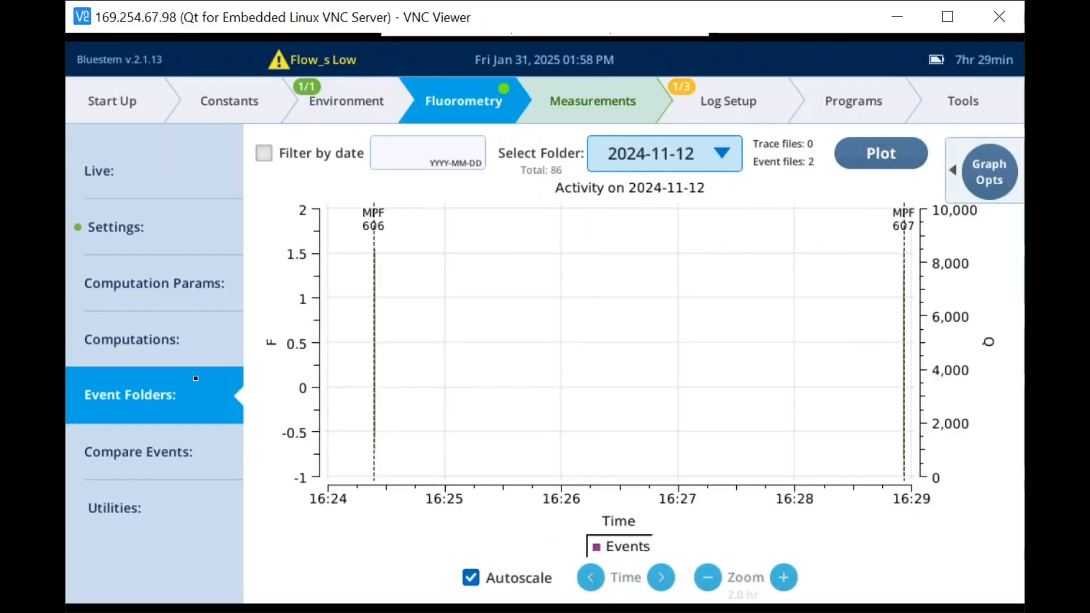
View the fluorescence event comparison page and browse the dated folders available for adding comparison files.
click(181, 461)
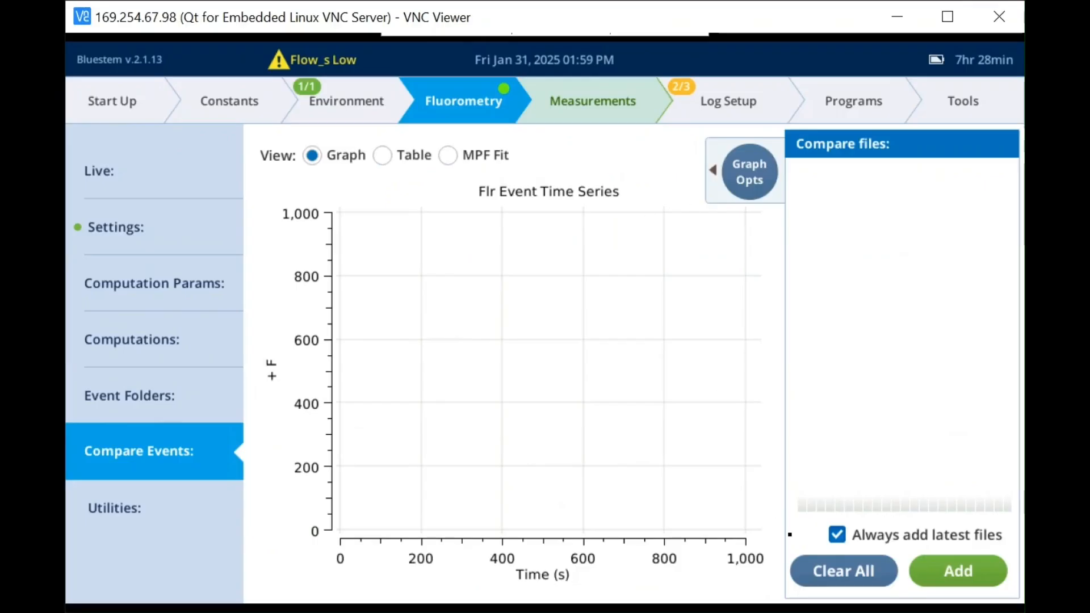
click(962, 577)
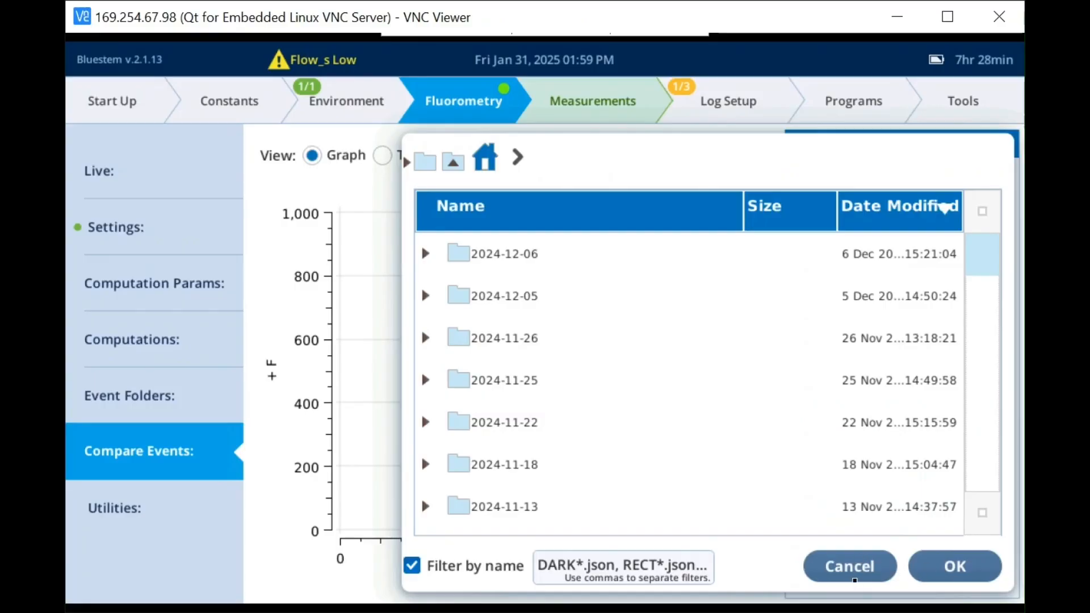
click(855, 577)
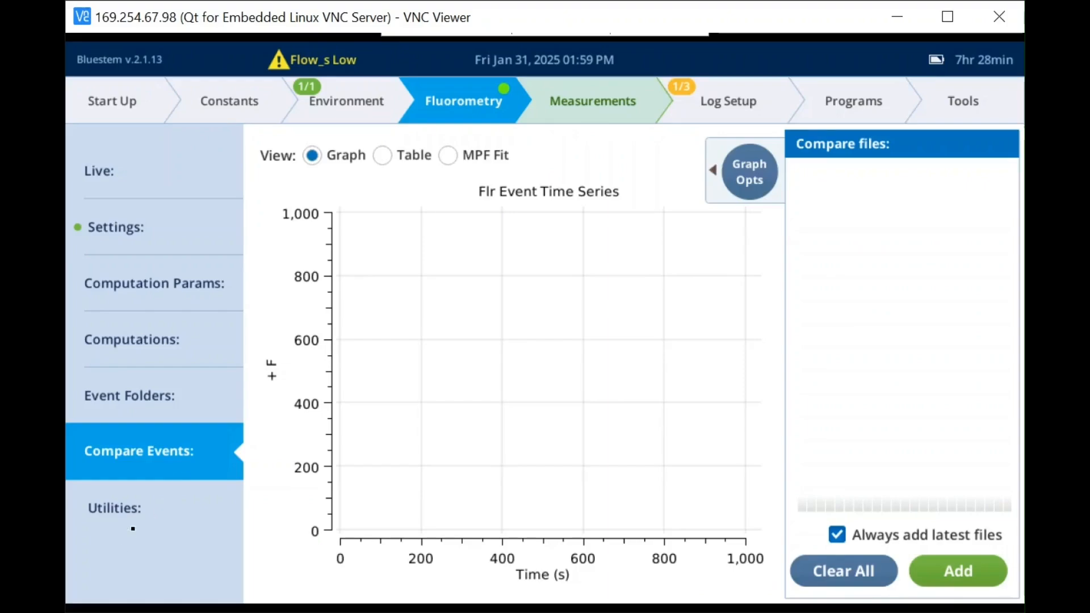
View the fluorometry utilities and examine the list of available tests.
click(154, 514)
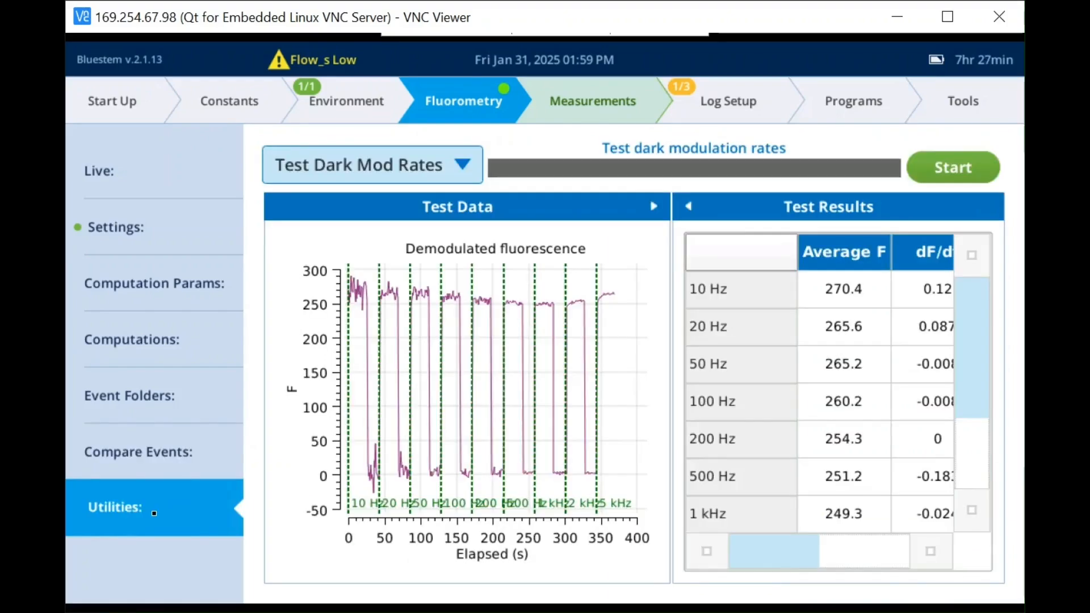
click(392, 172)
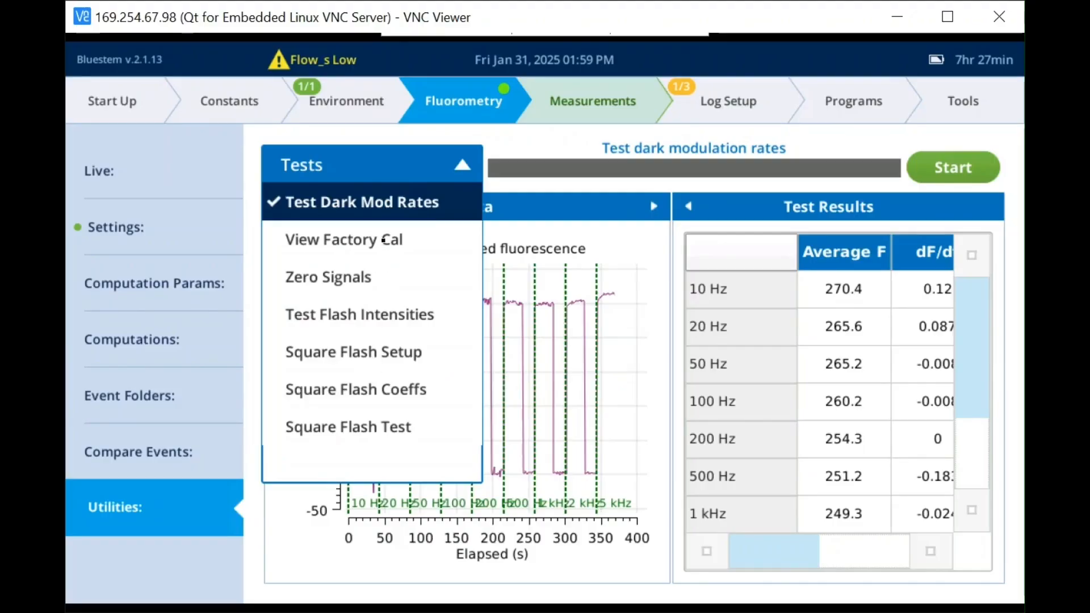
click(382, 165)
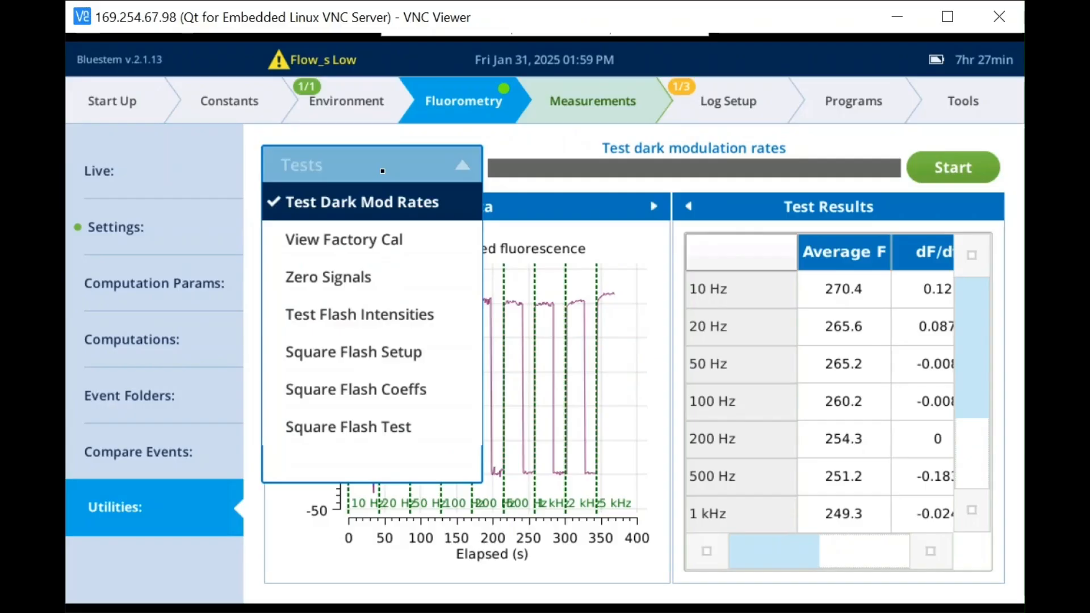
click(382, 170)
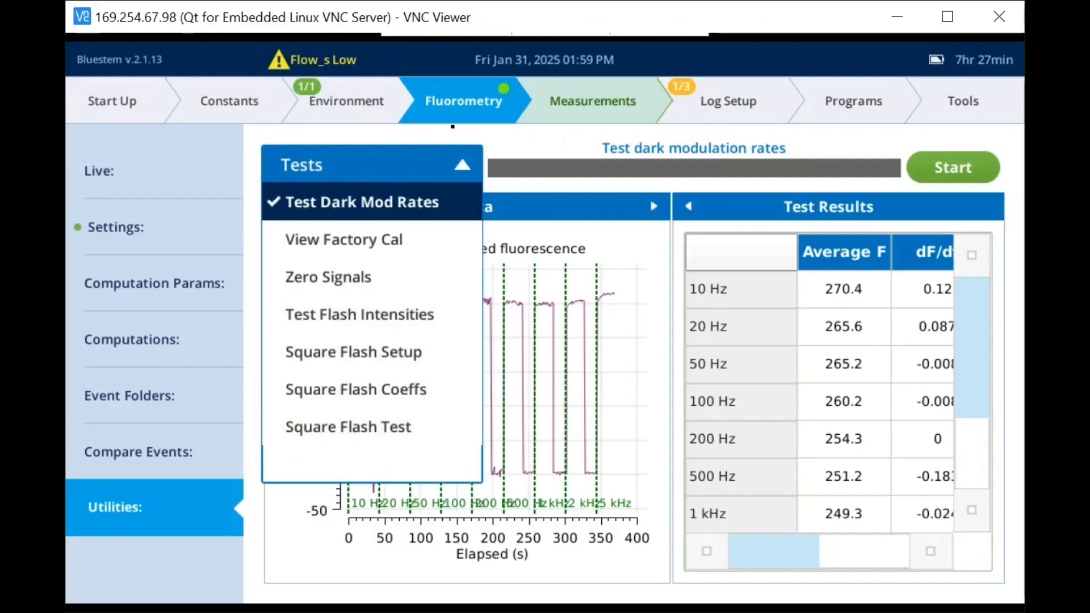
View the live measurement graphs A to D, including the CO2 and H2O reference and sample plots.
click(565, 100)
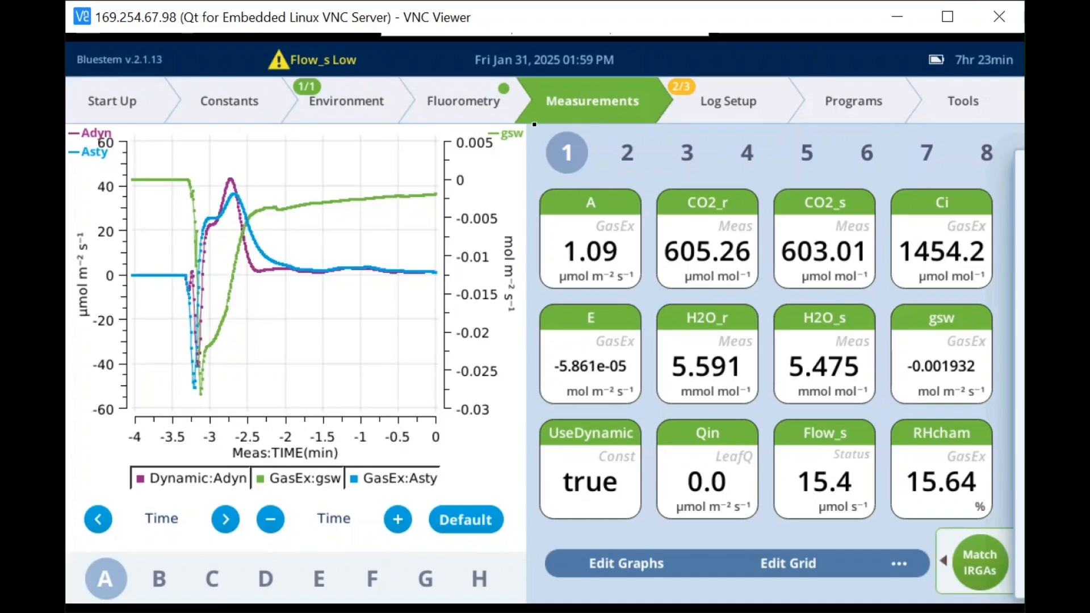
click(156, 584)
click(219, 593)
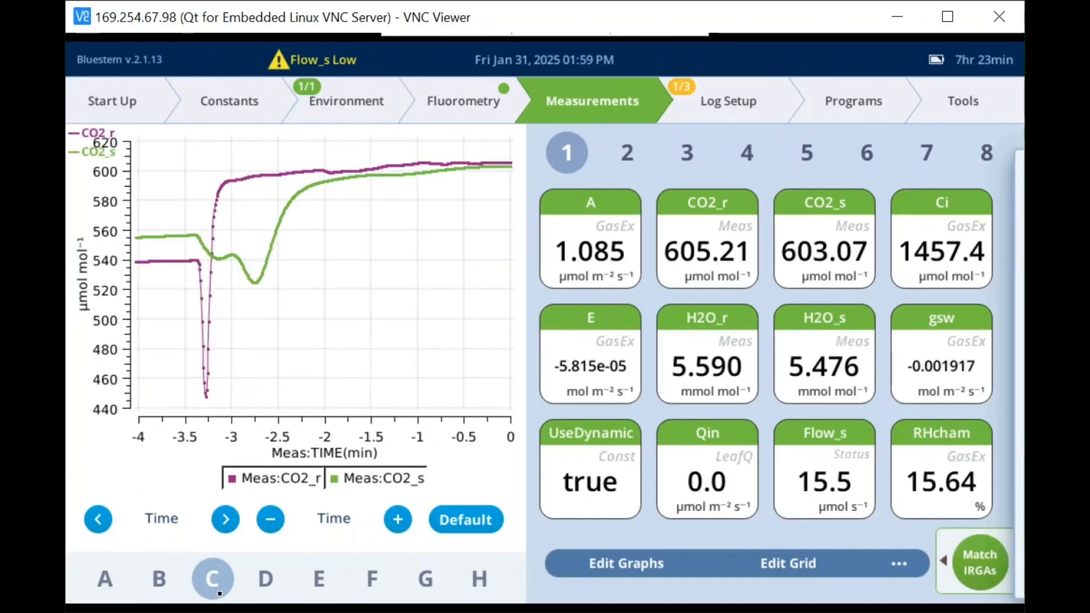
click(267, 579)
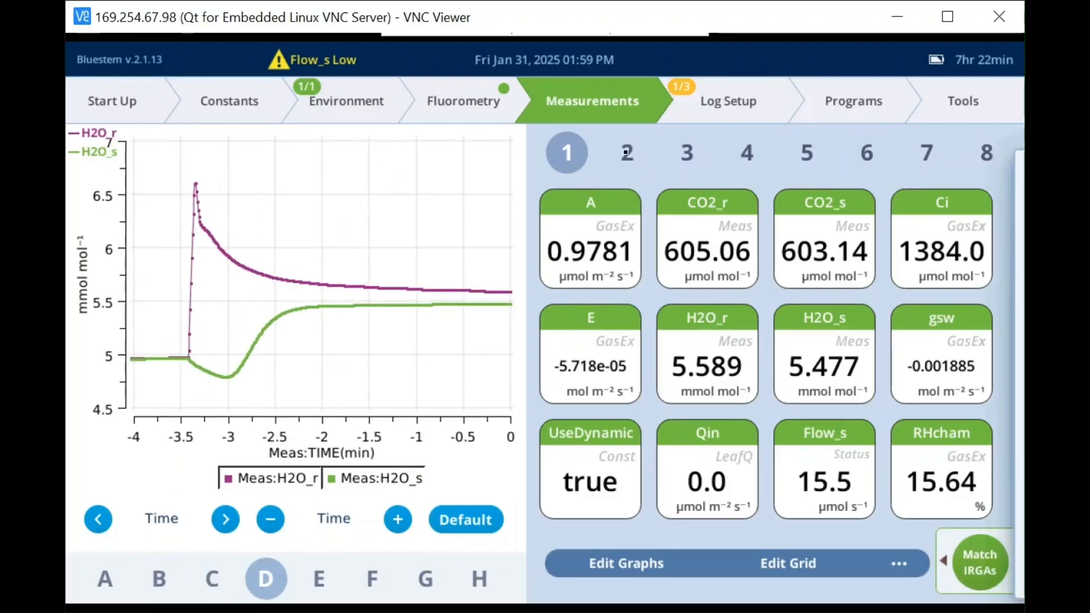
View measurement grid pages 2 to 4 and the plot settings of graph D.
click(627, 152)
click(687, 153)
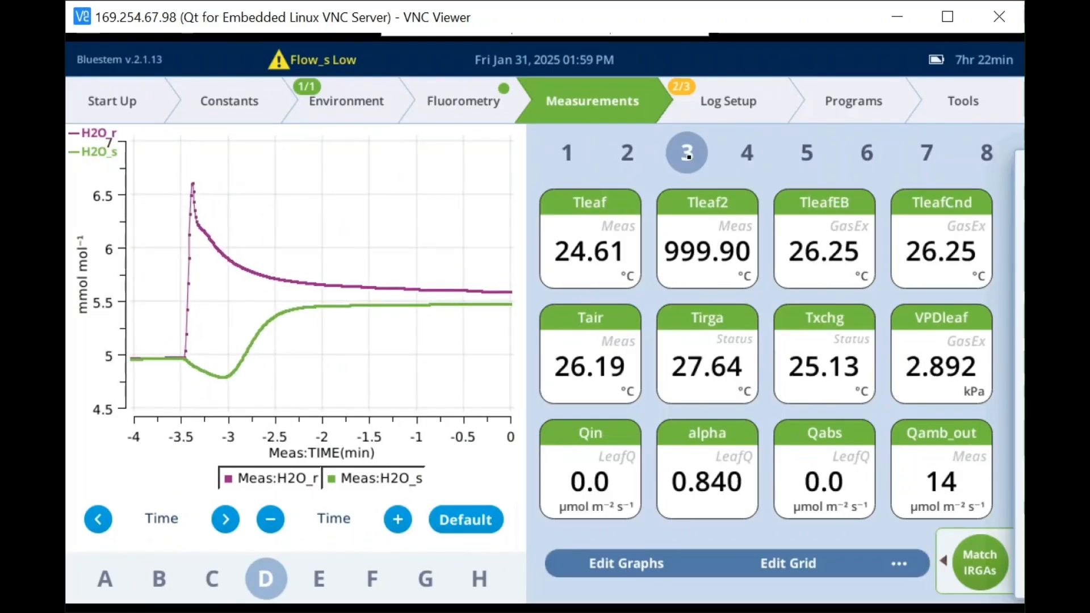
click(748, 153)
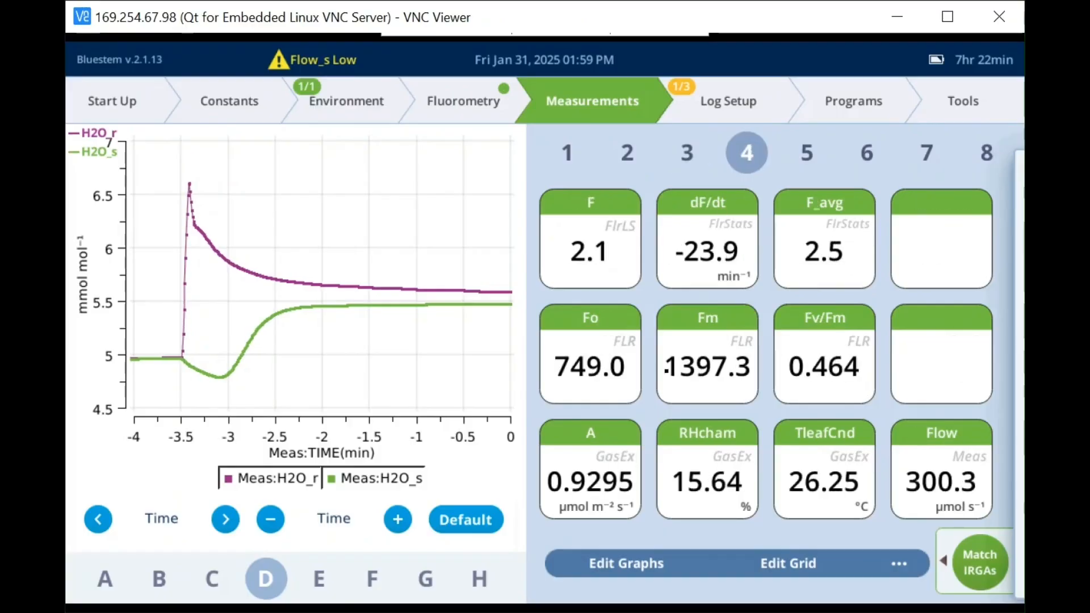
click(622, 564)
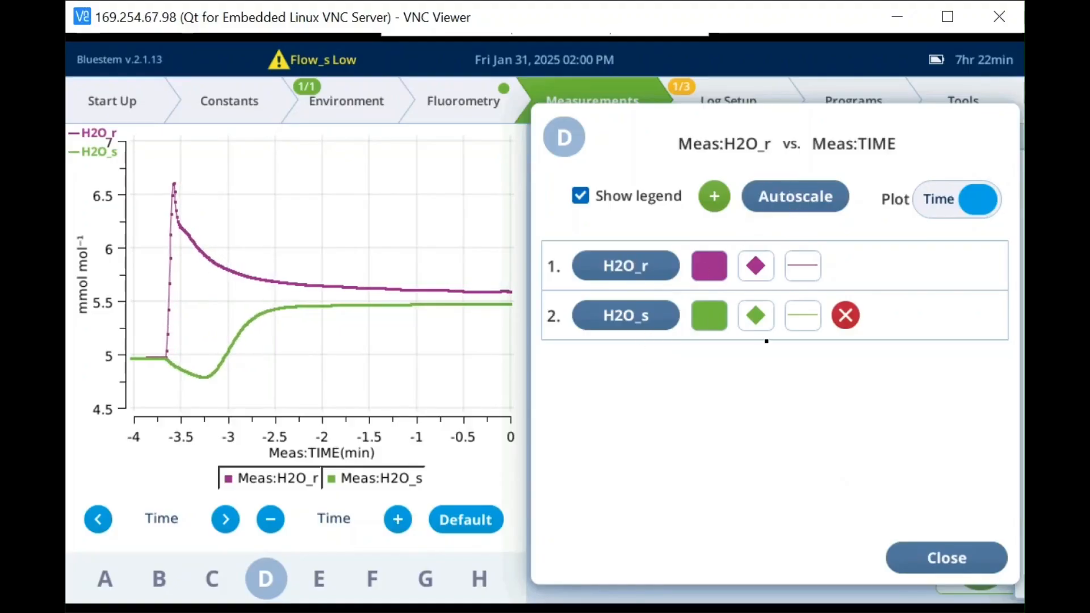
click(933, 562)
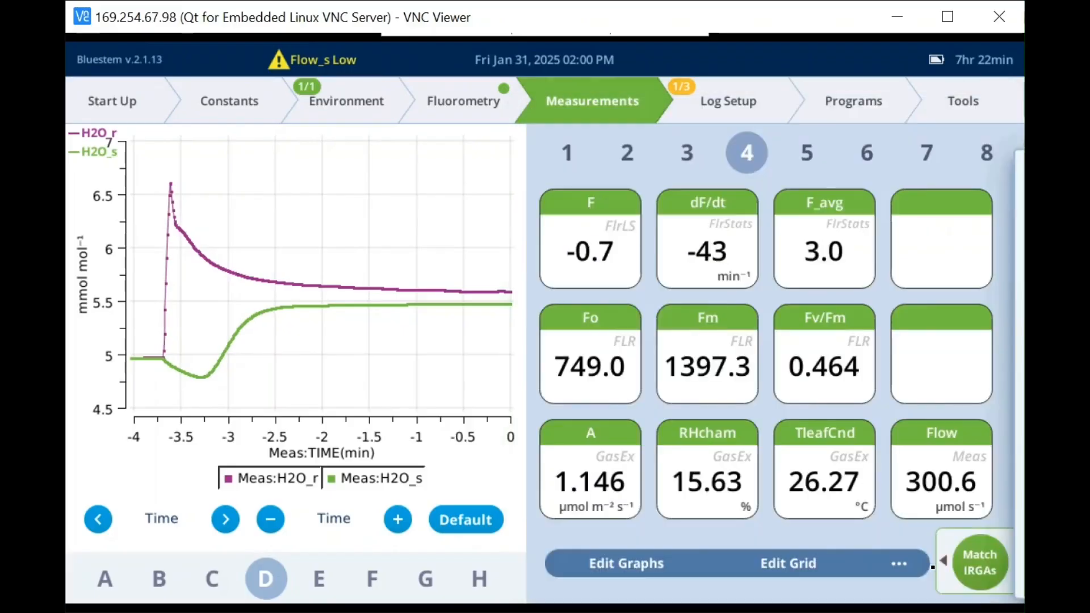
Replace the A variable in the first cell of measurement grid page 1 with RHcham.
click(789, 564)
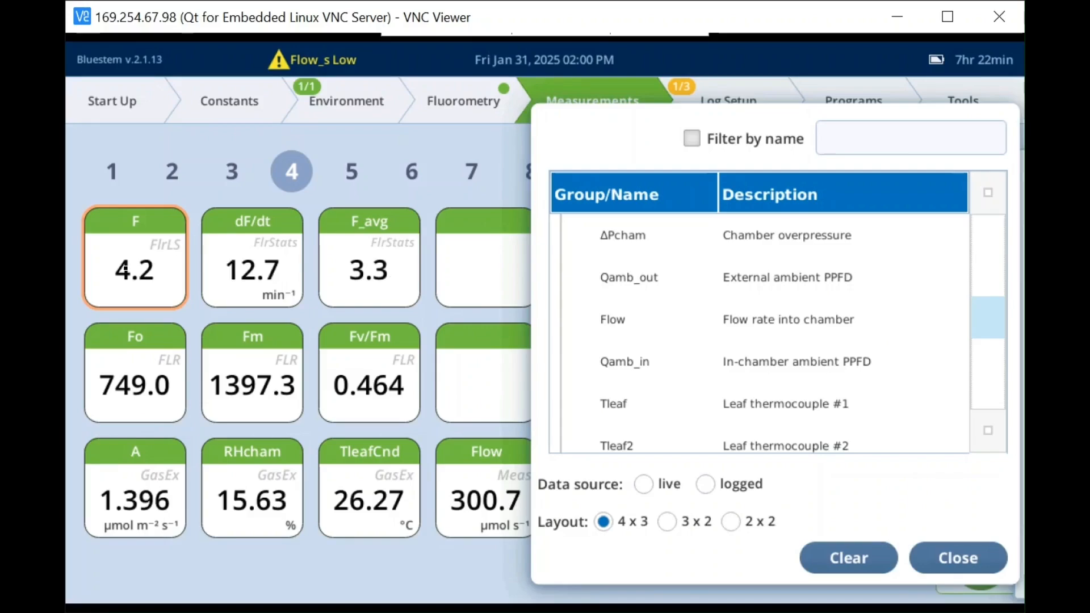
click(115, 179)
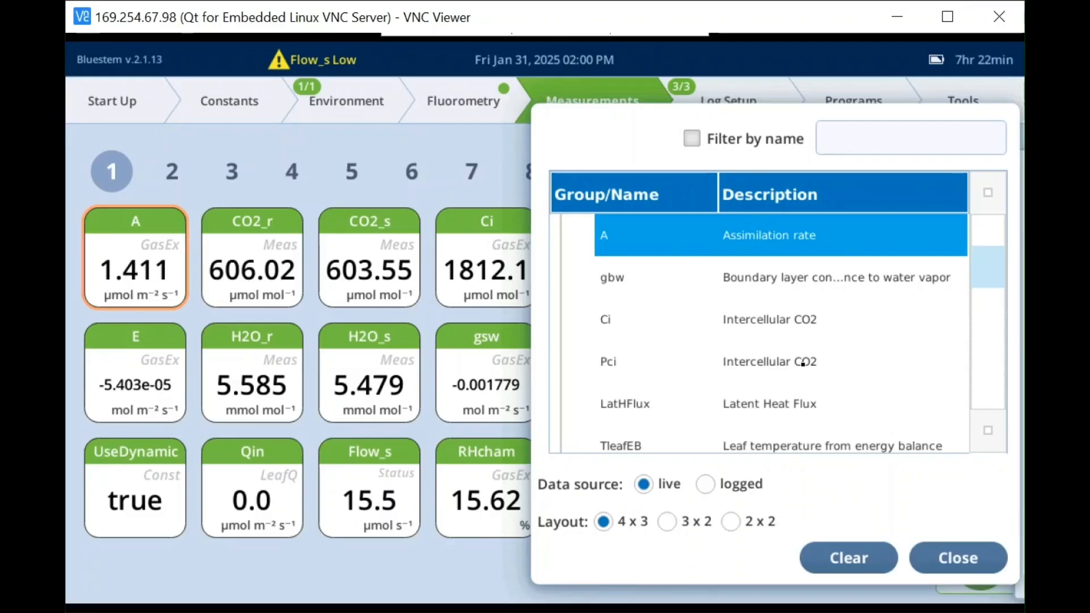
click(977, 366)
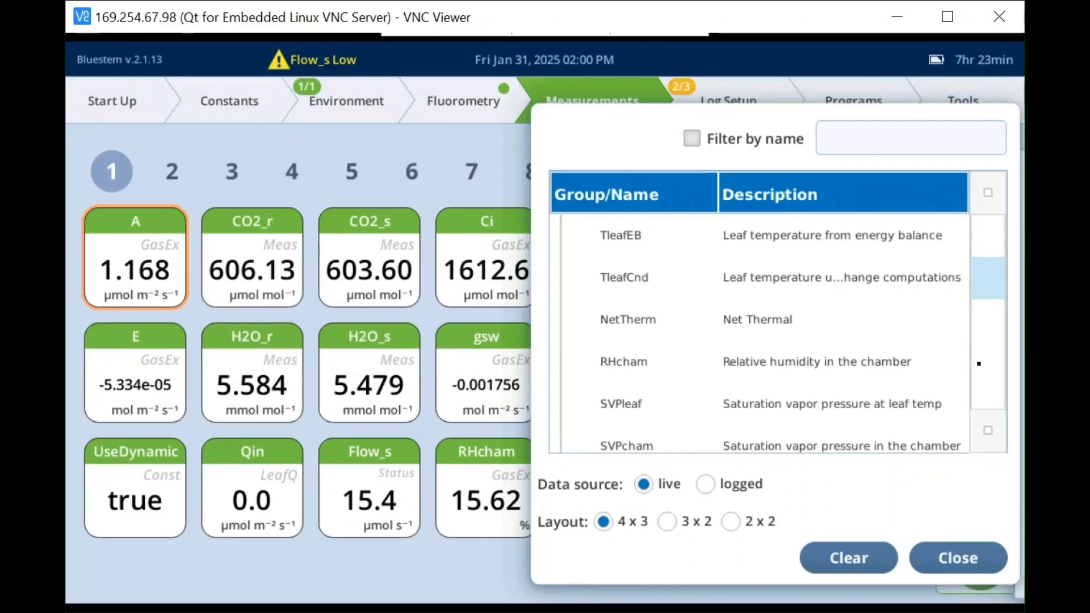
click(813, 377)
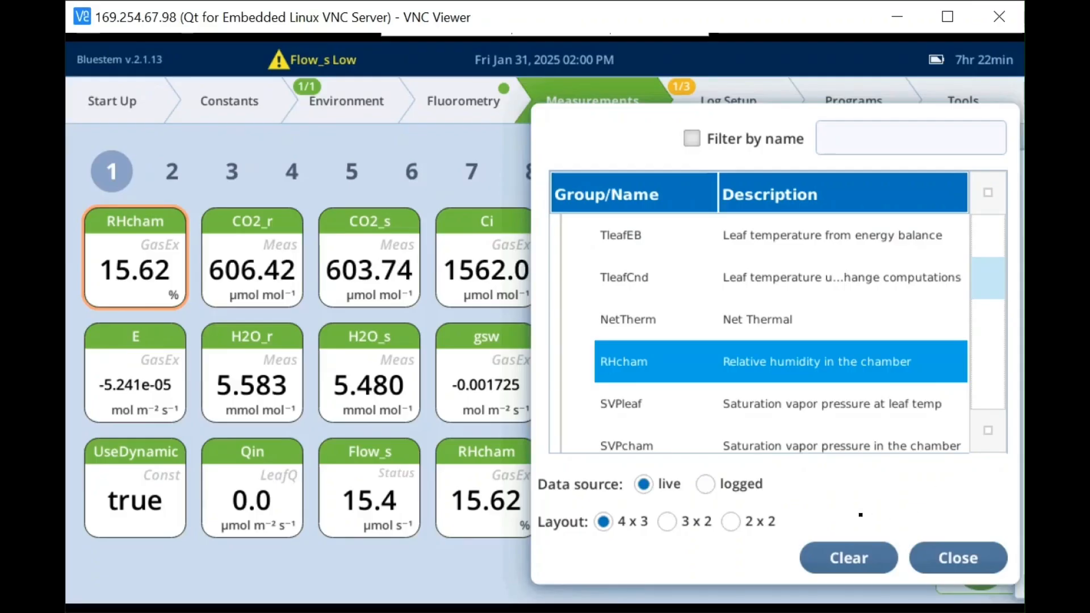
Close the grid editor, view the clear and mark graph commands, and examine the Match IRGAs information.
click(949, 559)
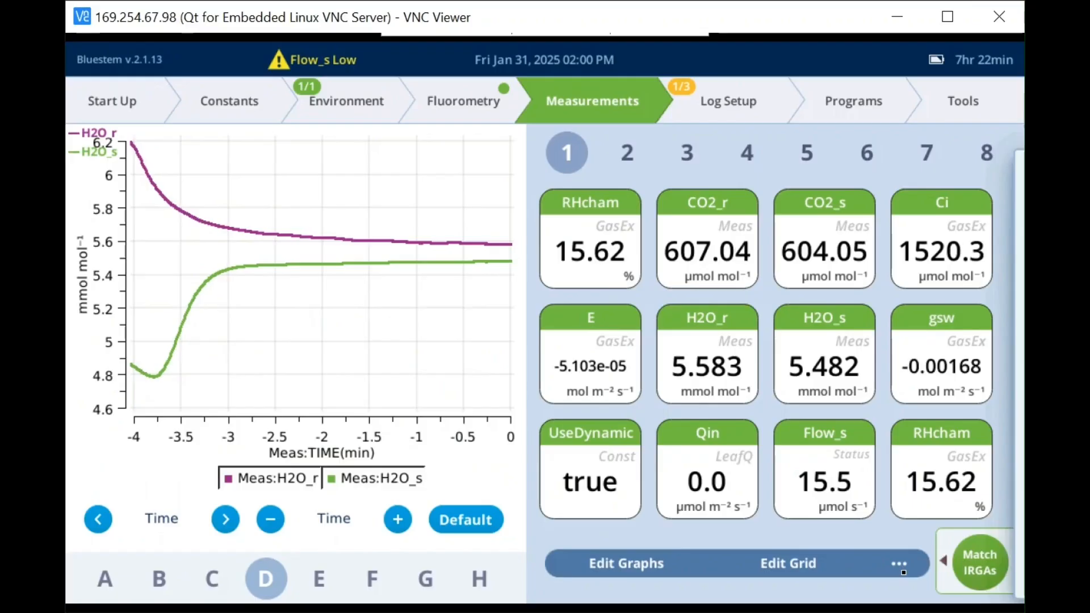
click(904, 572)
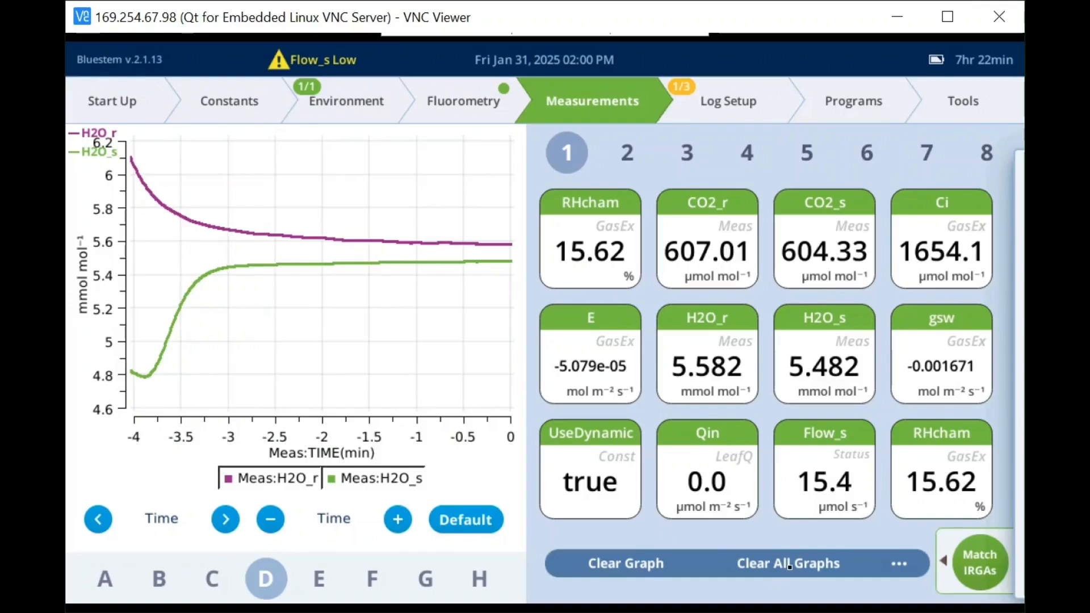
click(897, 563)
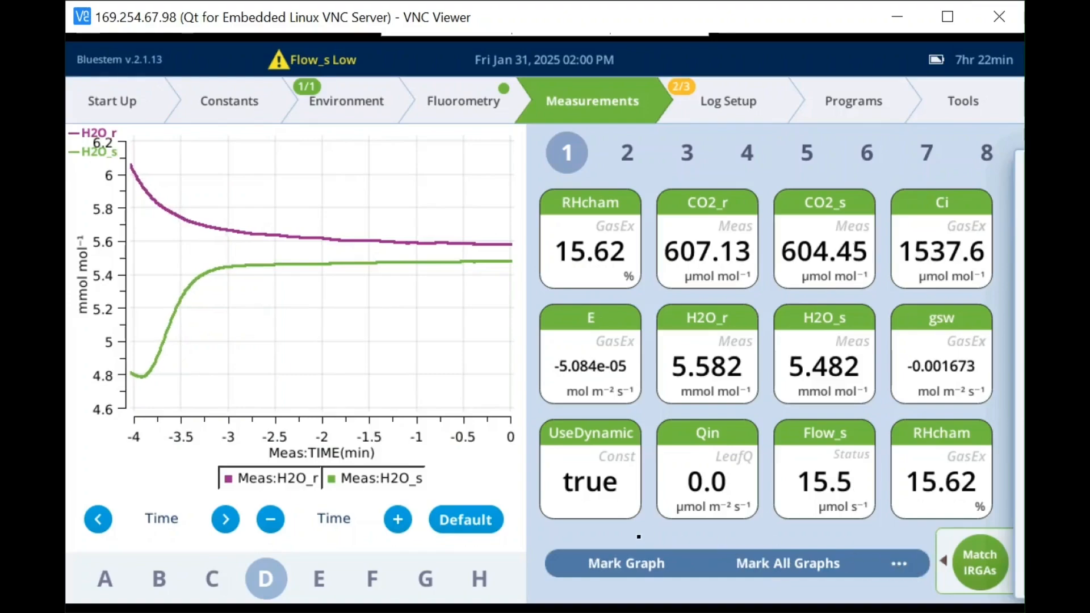
click(901, 564)
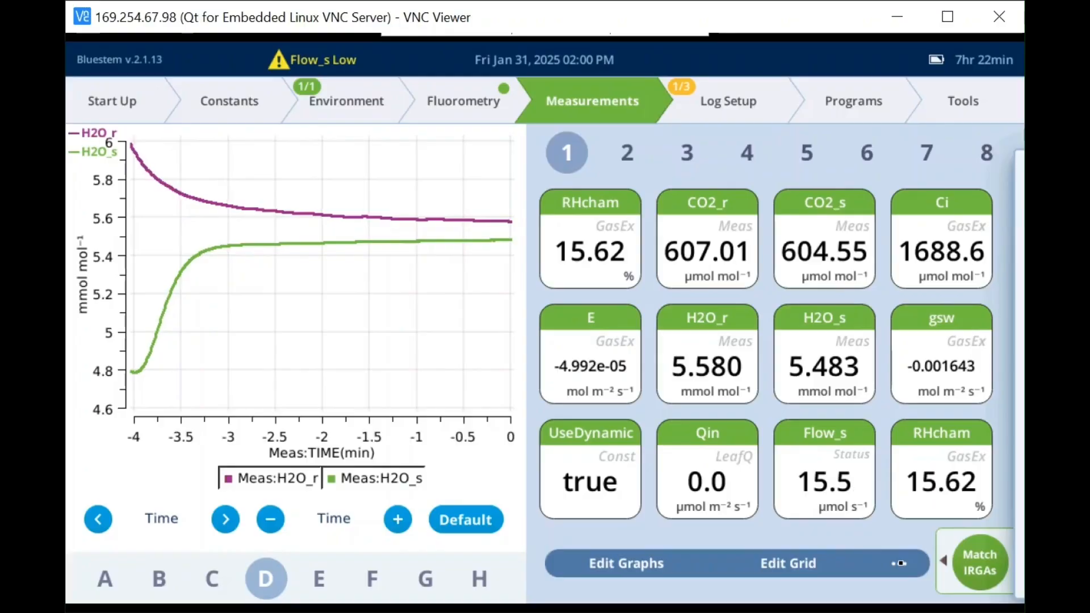
click(964, 568)
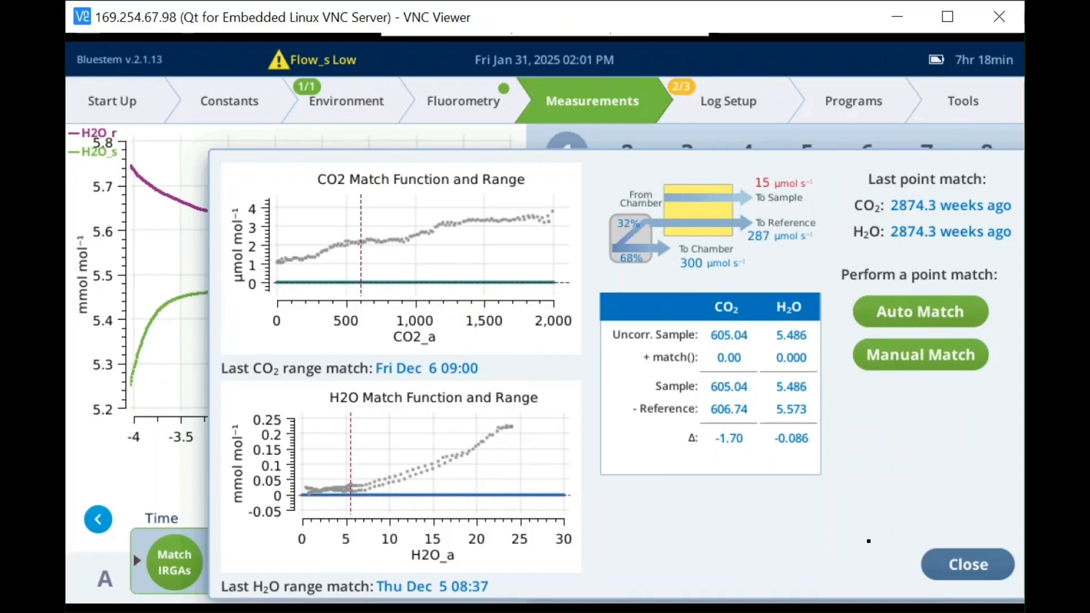
click(972, 567)
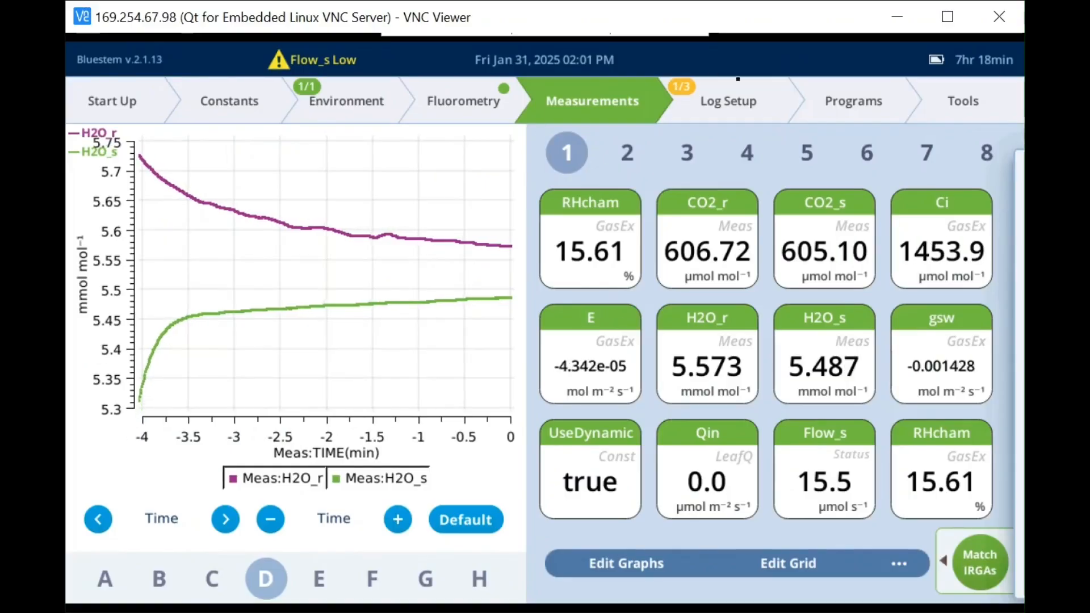
Review the log setup pages for stability, logging, matching and fluorometer options, log file opening and log remarks.
click(721, 107)
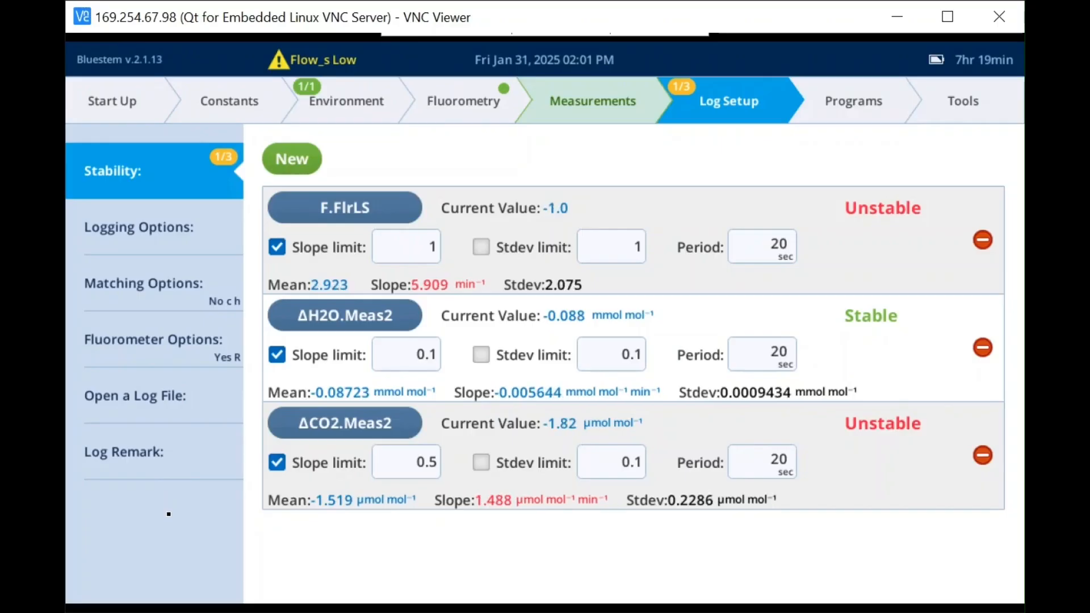
click(137, 182)
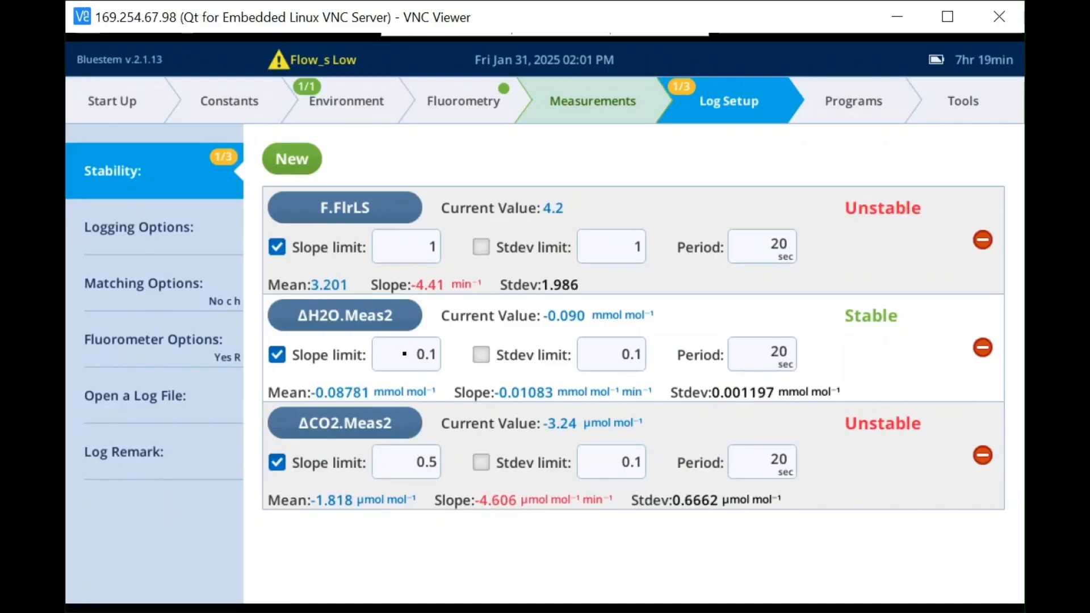
click(136, 248)
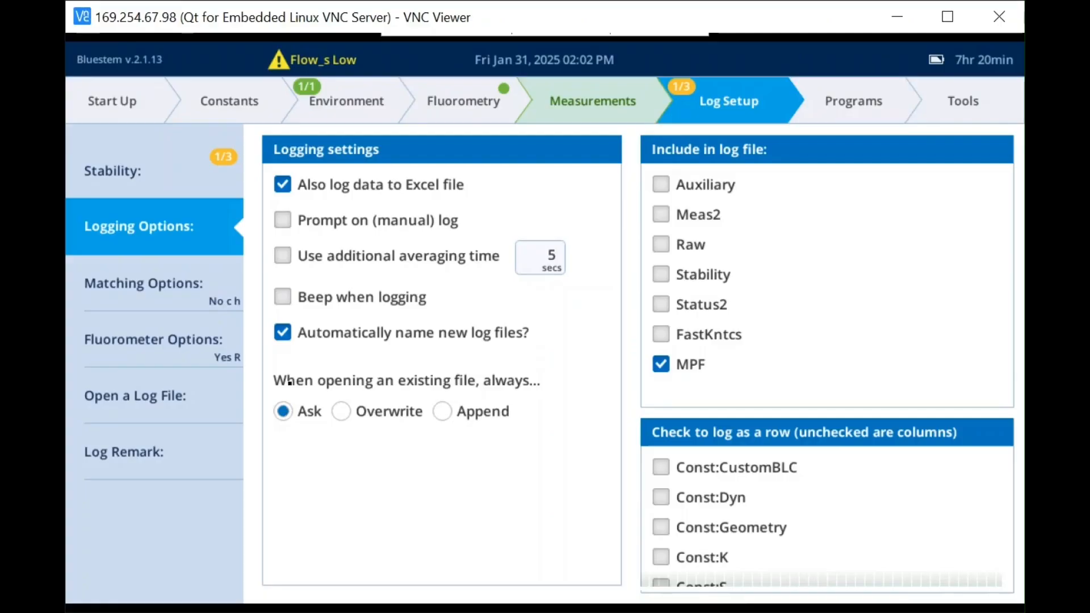
click(136, 303)
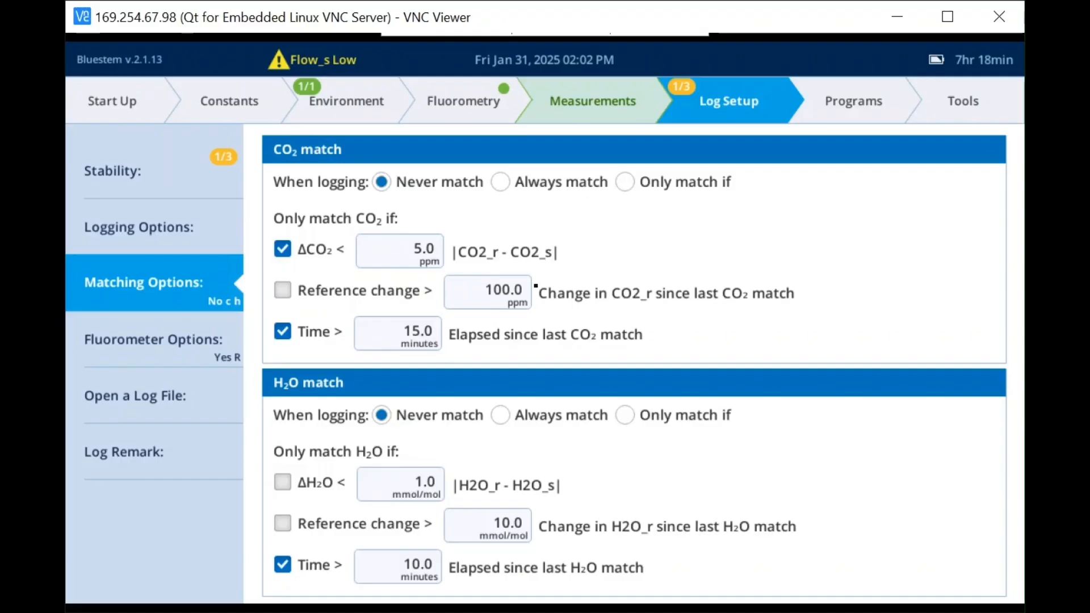
click(170, 355)
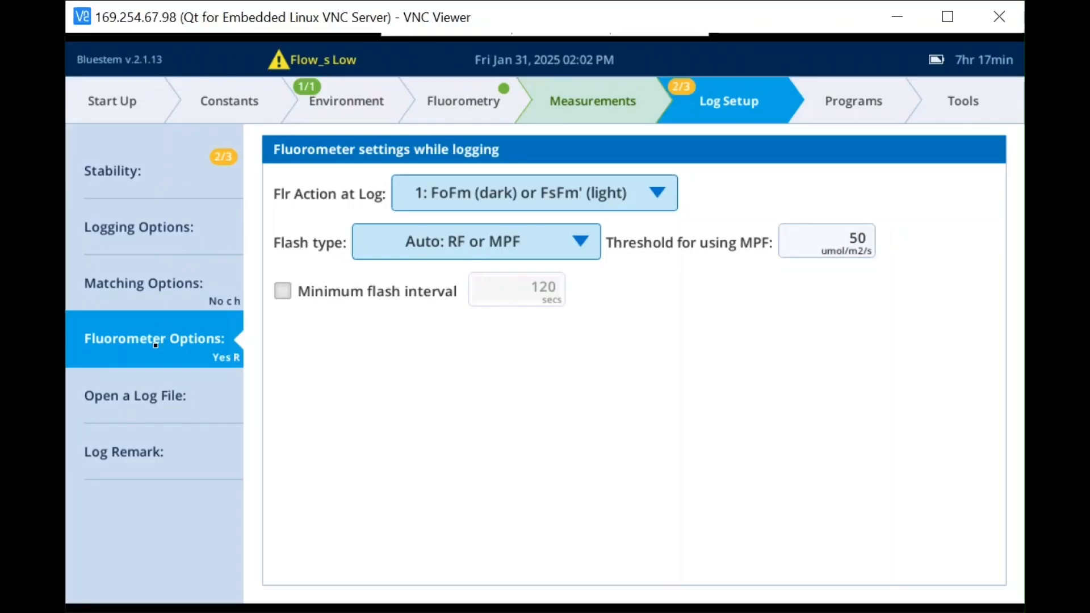
click(149, 407)
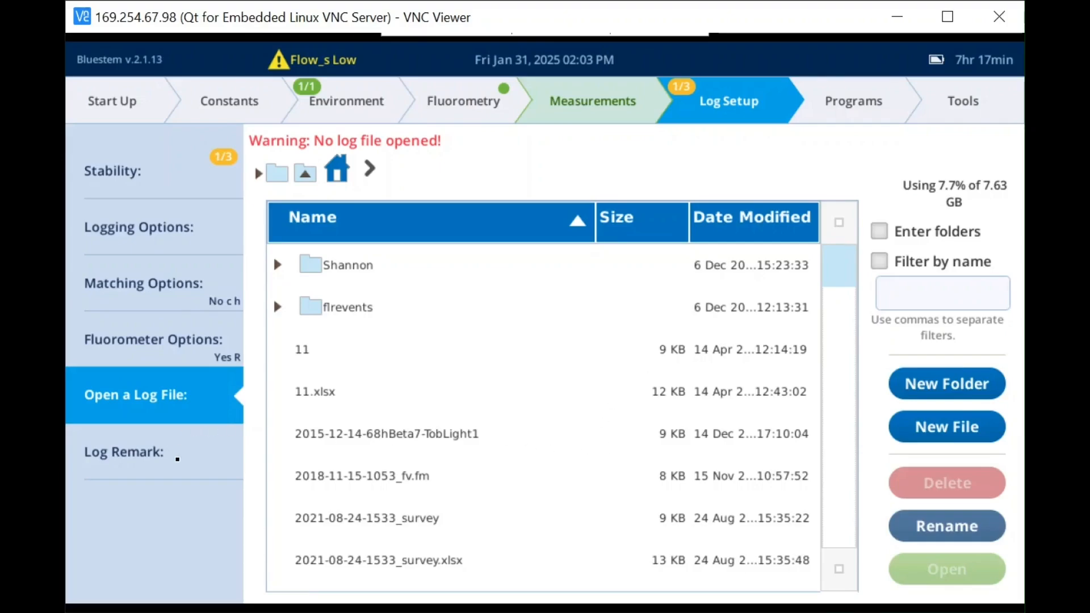
click(177, 459)
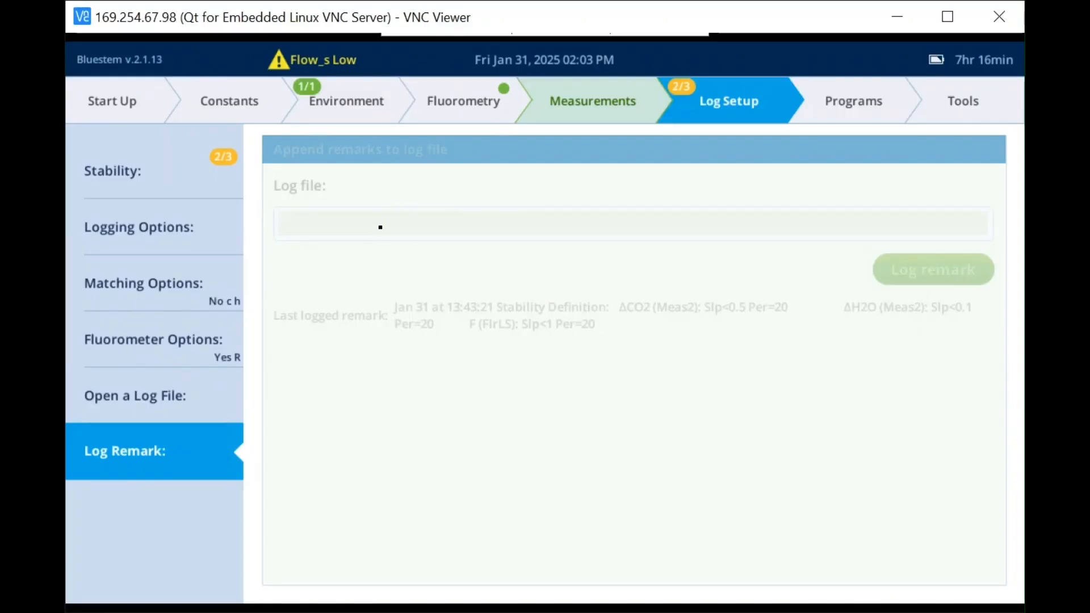
Create and open a new log file, accepting the suggested file name.
click(161, 409)
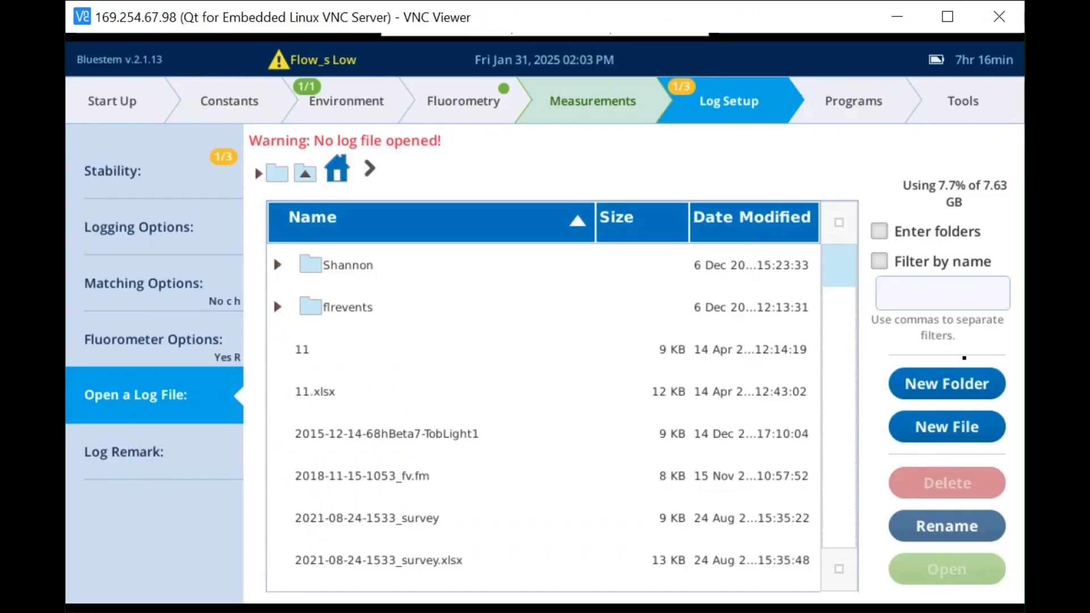
click(945, 430)
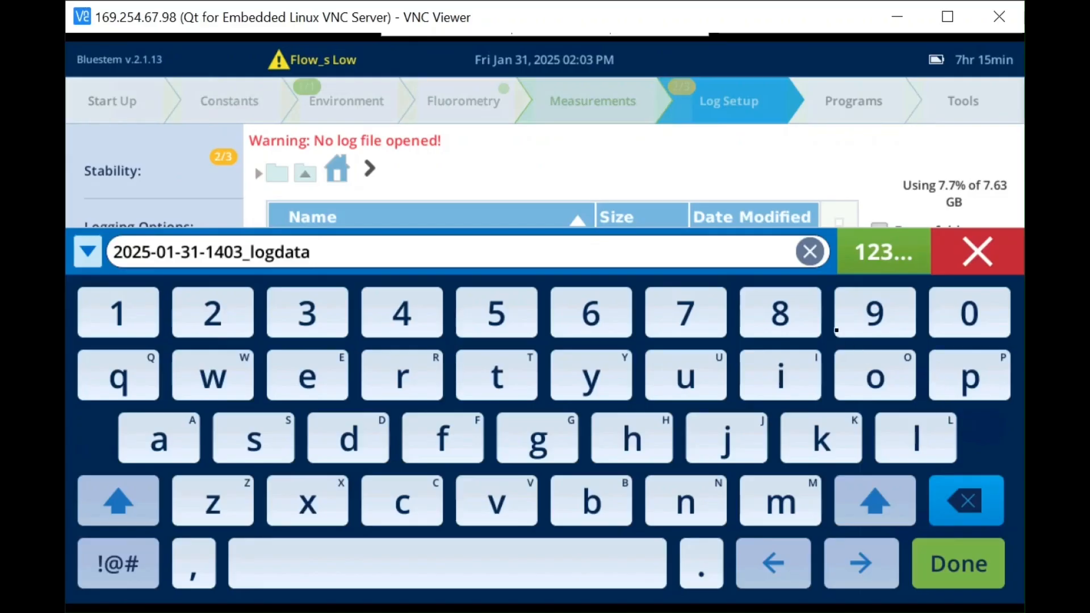
click(964, 564)
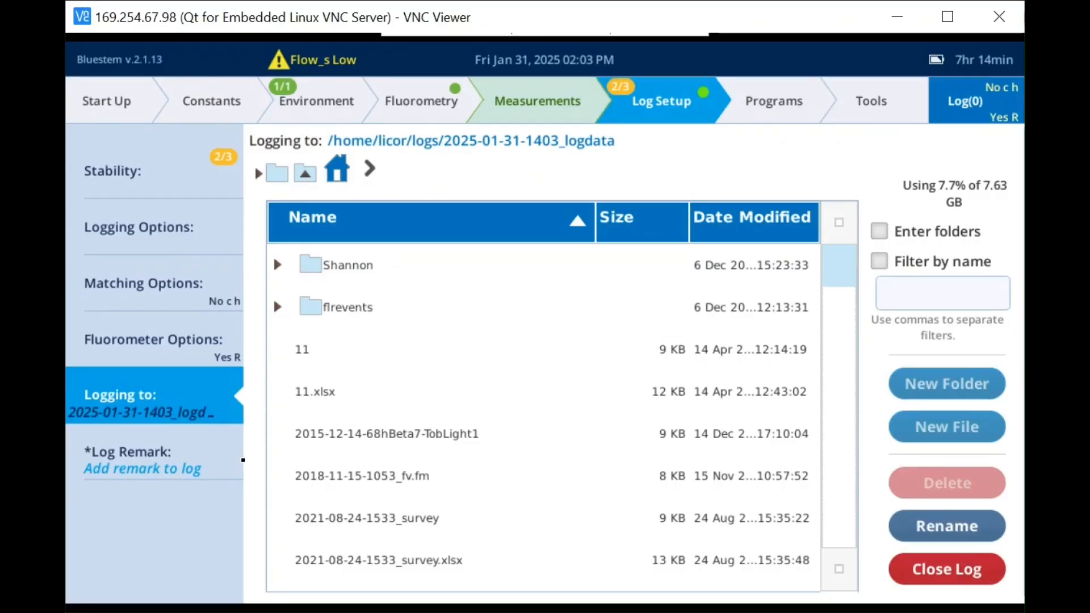
Append the remark "comment" to the open log file.
click(199, 461)
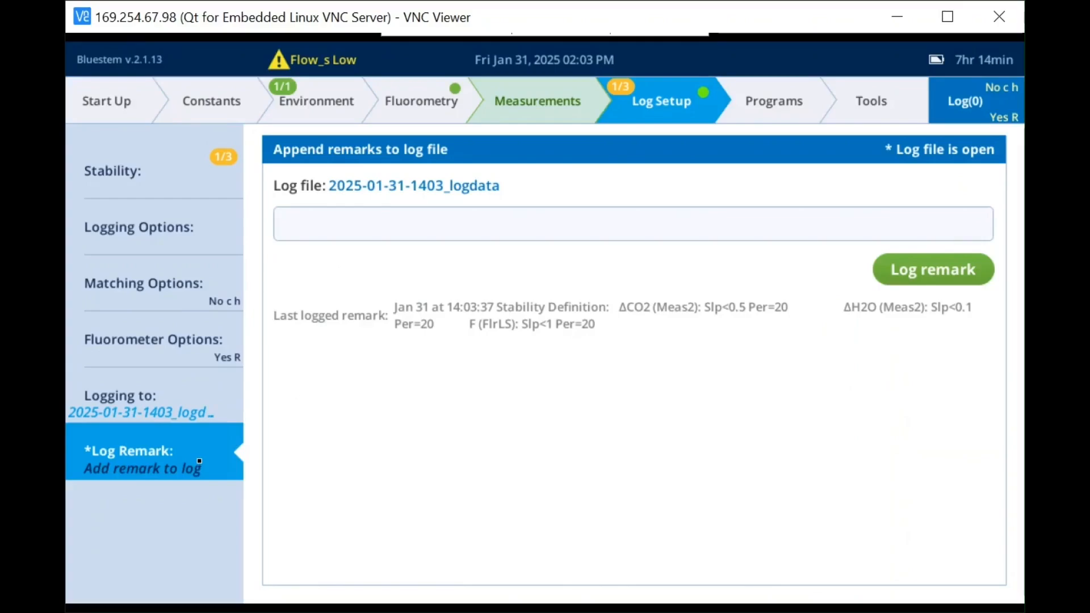
click(417, 224)
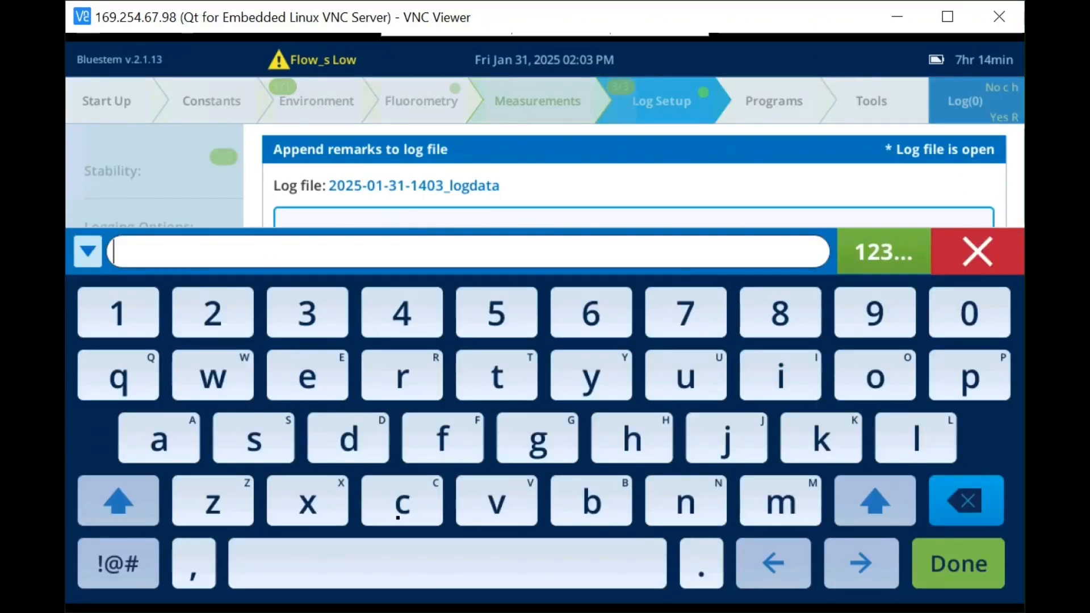
click(402, 503)
click(869, 374)
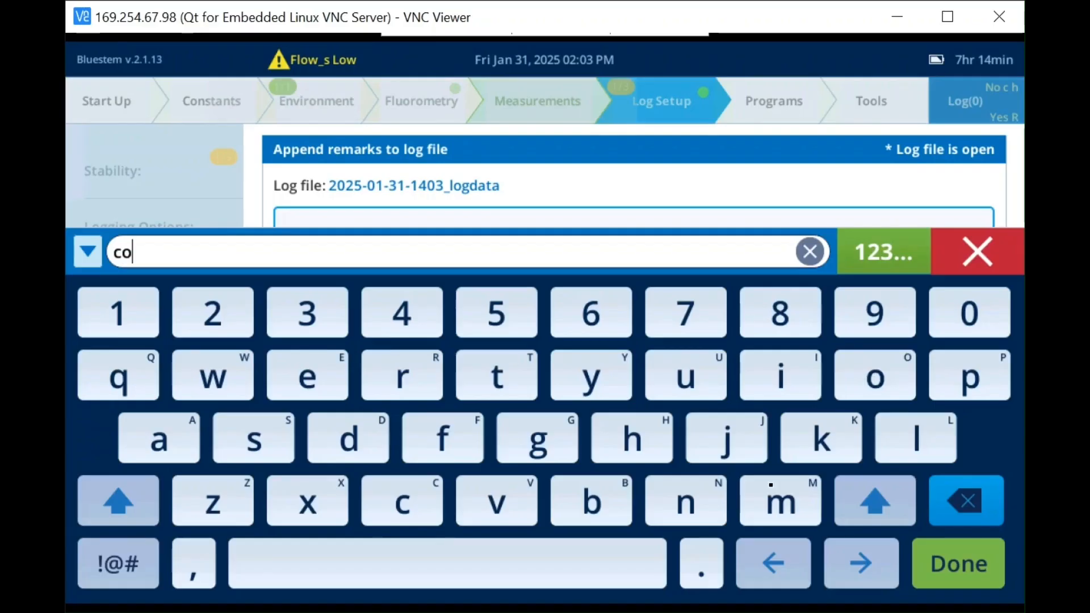
click(772, 499)
click(772, 503)
click(307, 375)
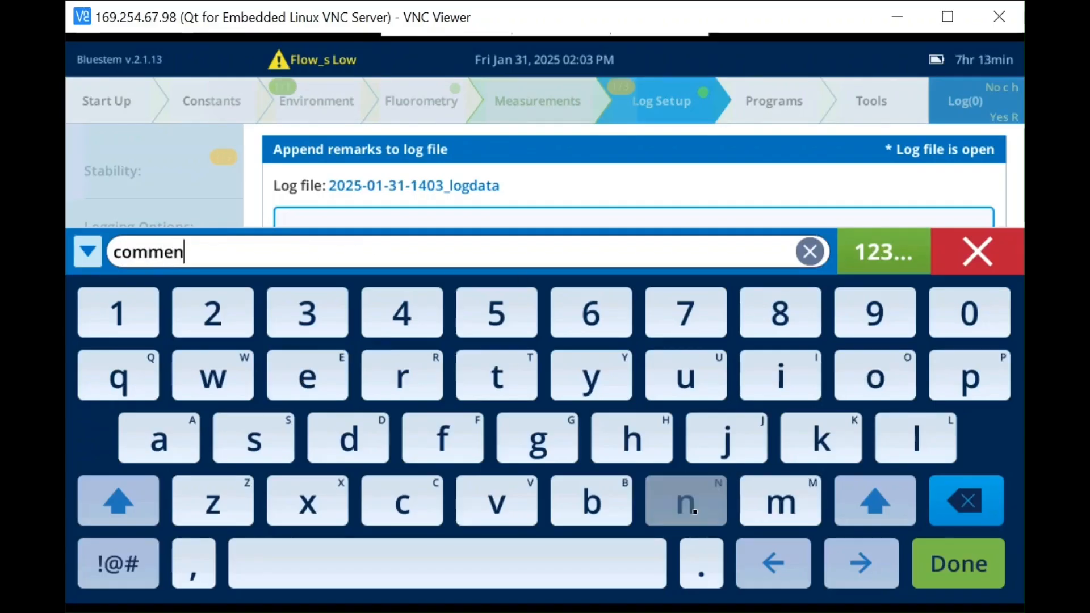
click(686, 501)
click(504, 397)
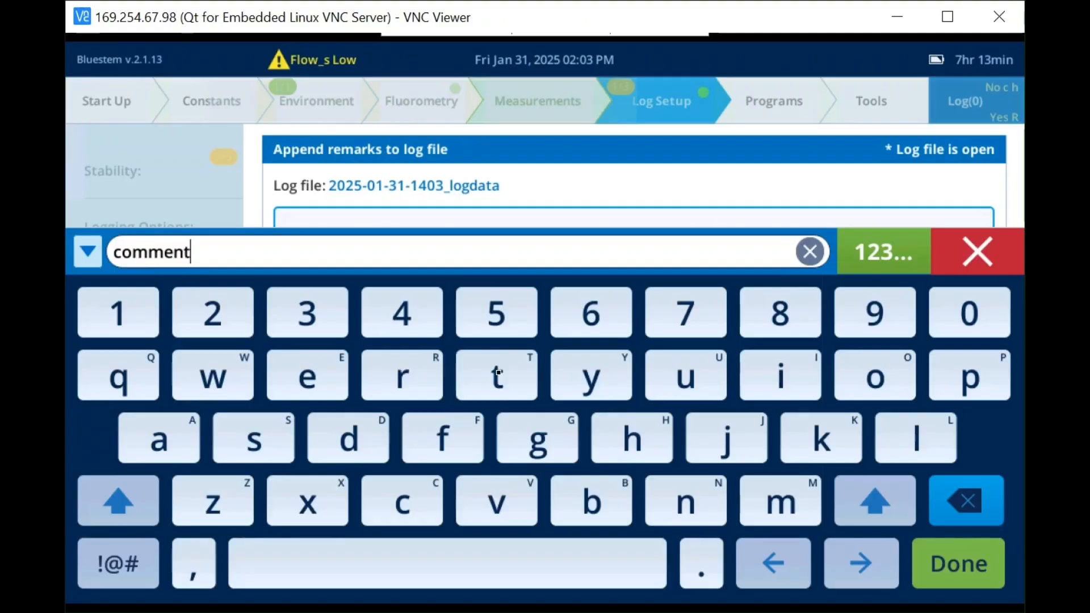
click(971, 576)
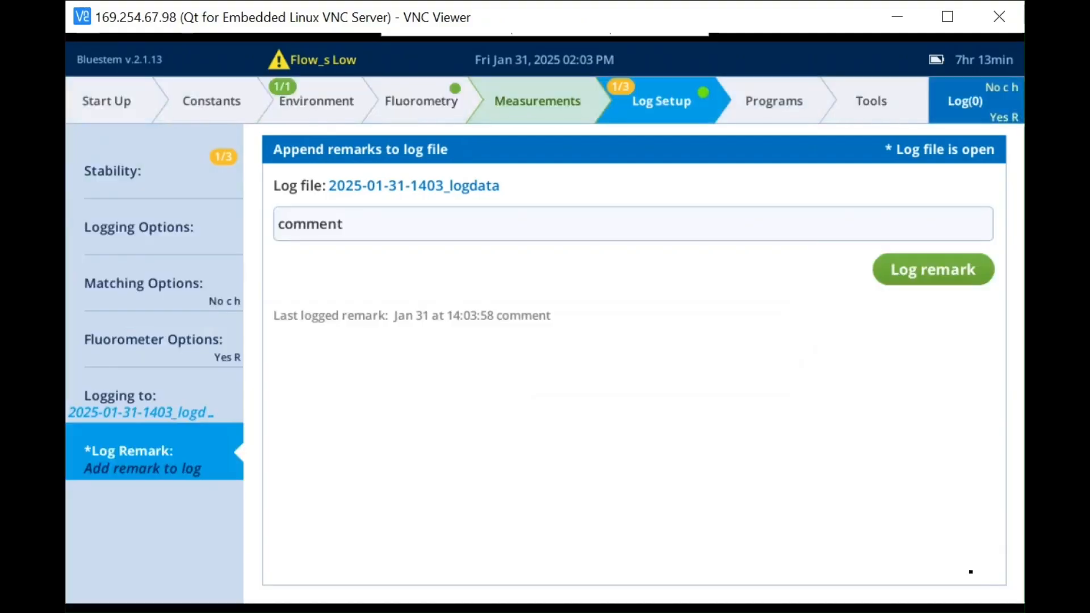
click(925, 278)
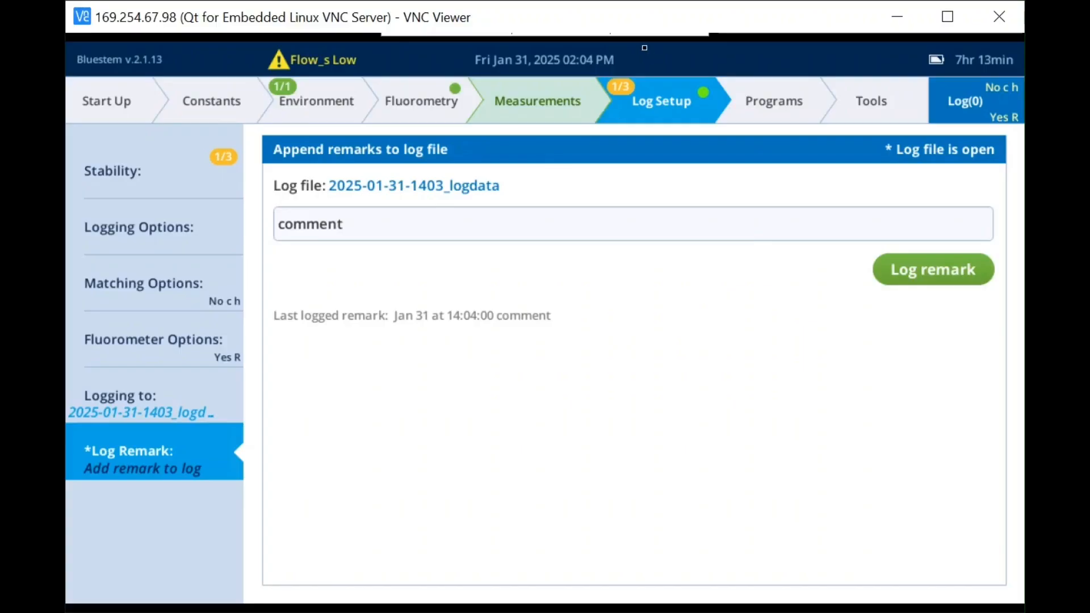
Choose the CO2_Response program and expand its WaitForStability settings.
click(776, 103)
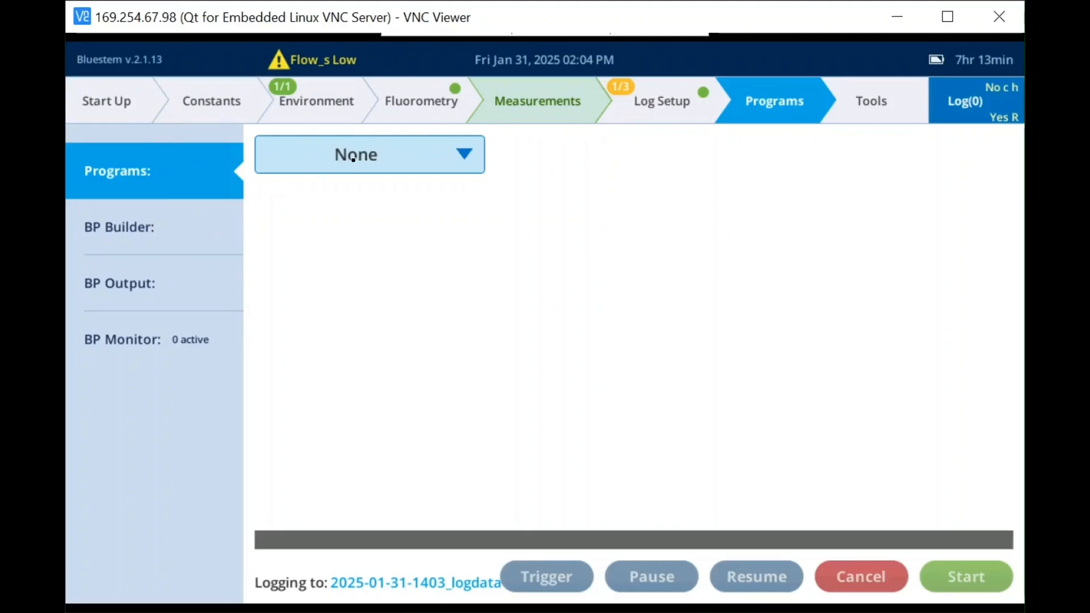
click(380, 154)
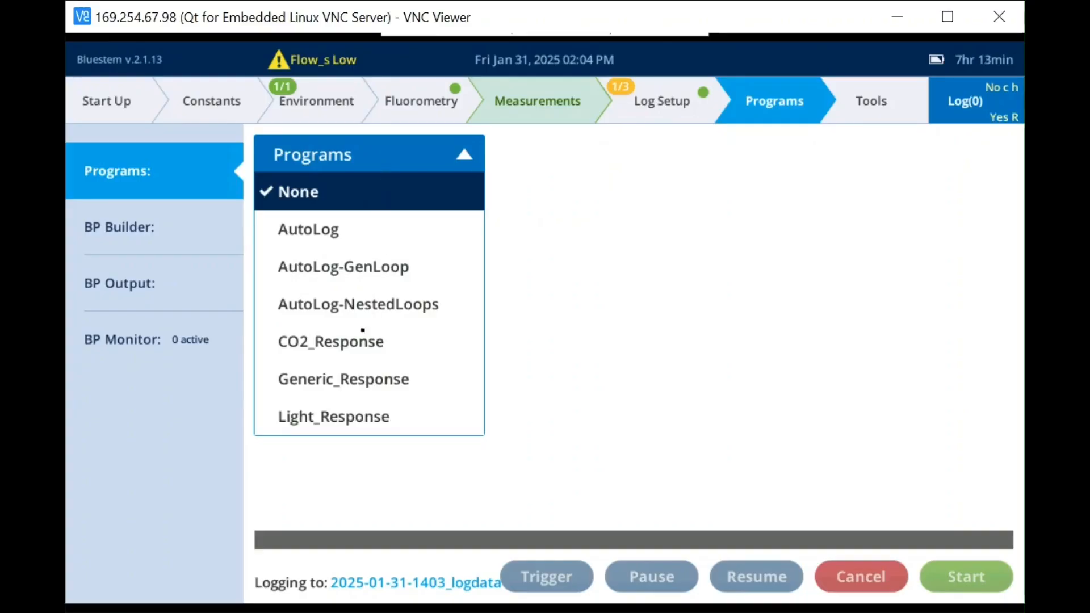
click(349, 348)
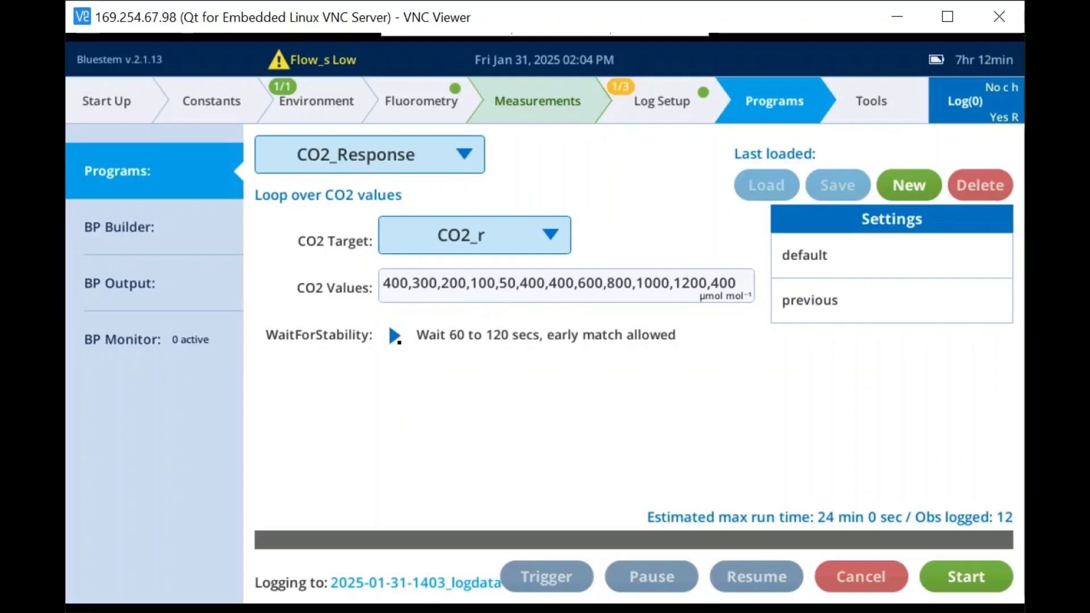
click(395, 338)
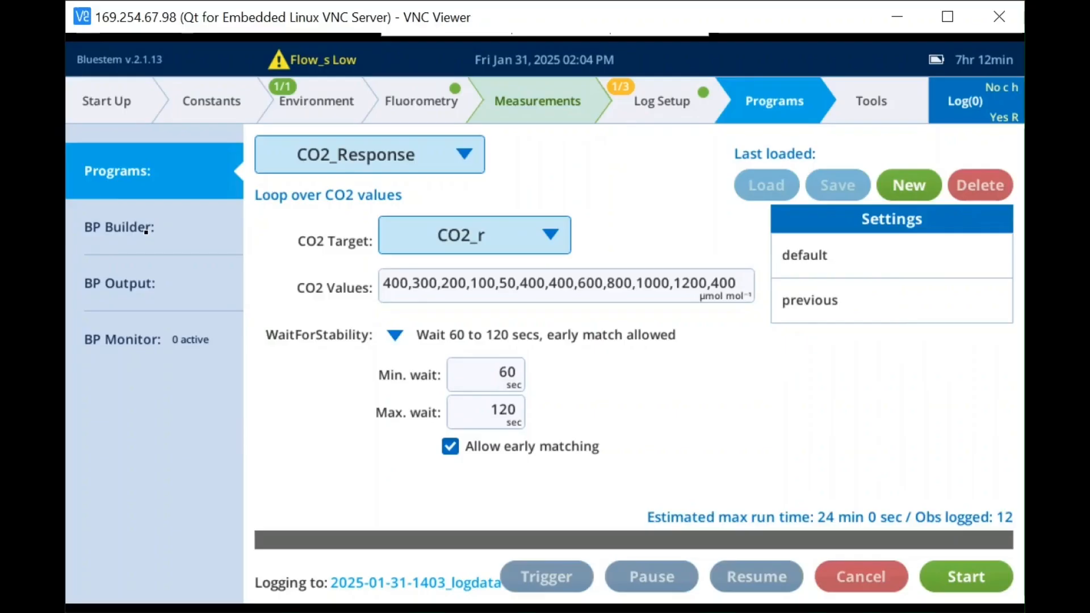
View the background program (BP) builder, output and monitor pages.
click(146, 231)
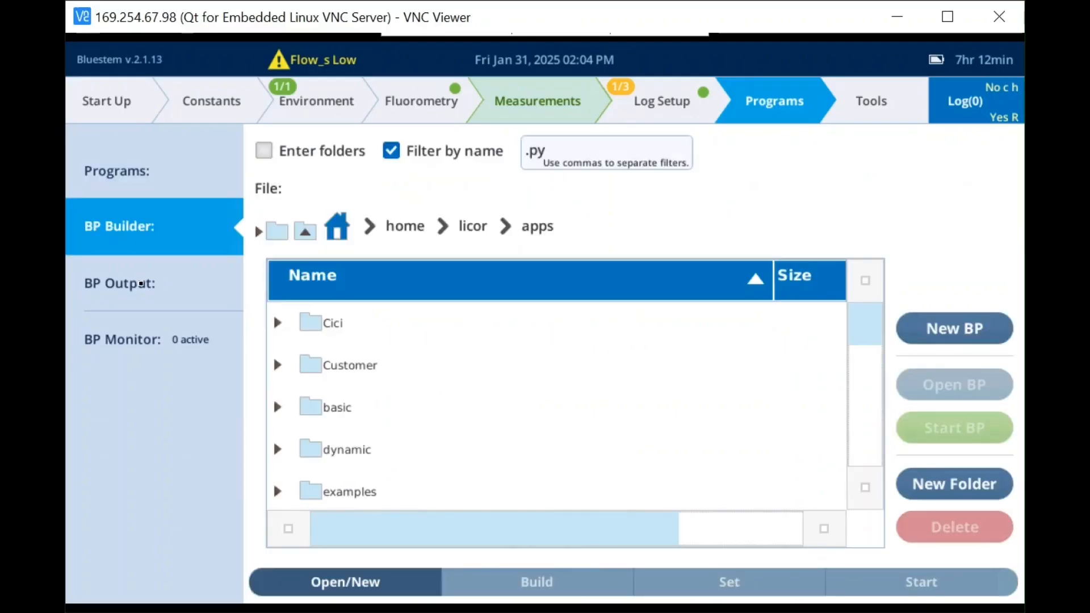
click(149, 284)
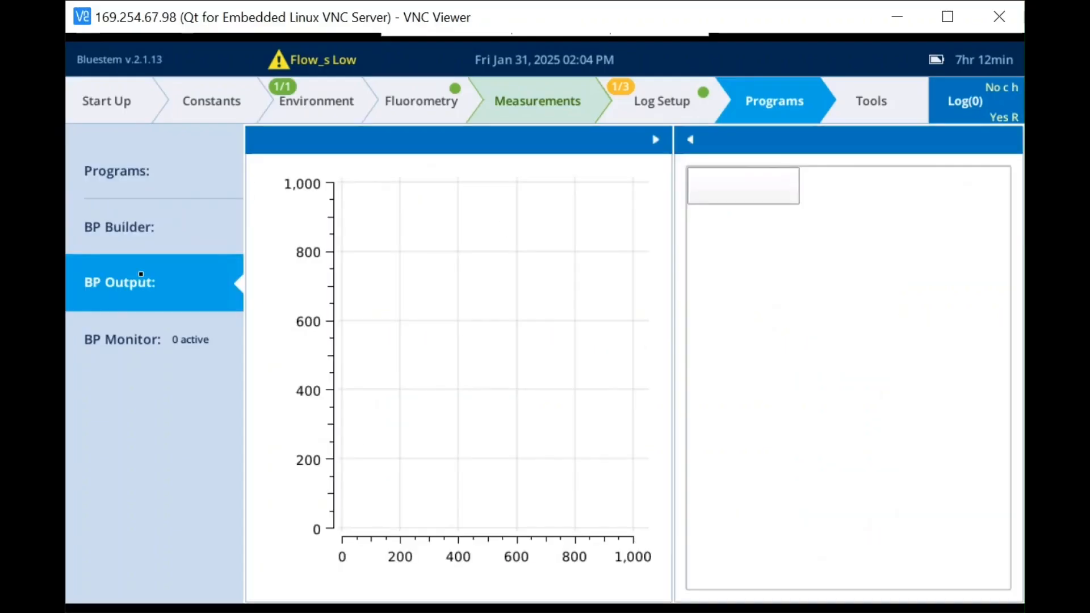
click(161, 358)
click(146, 230)
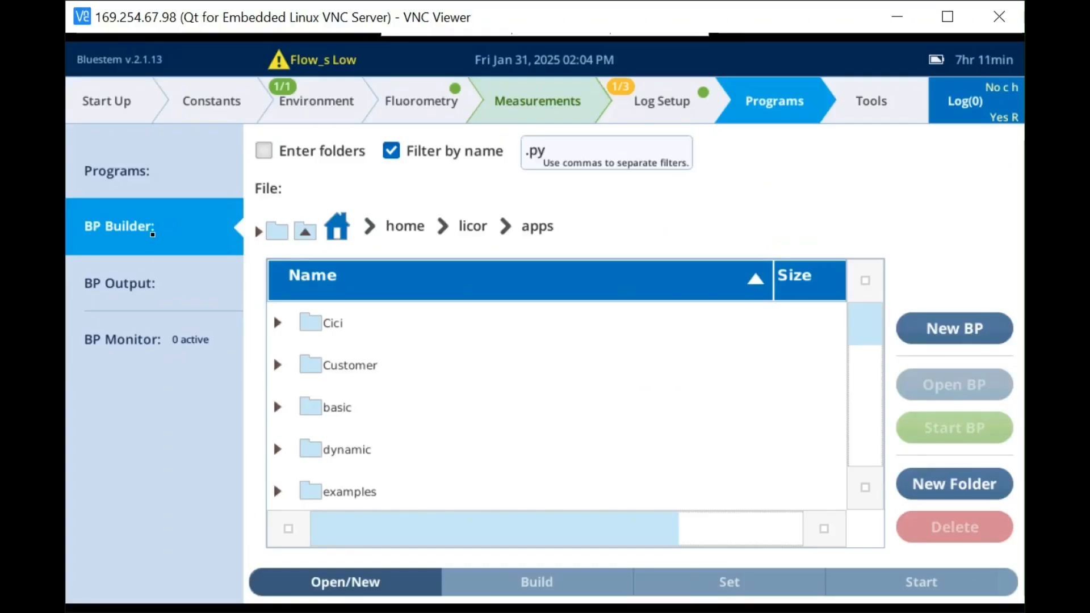
click(151, 287)
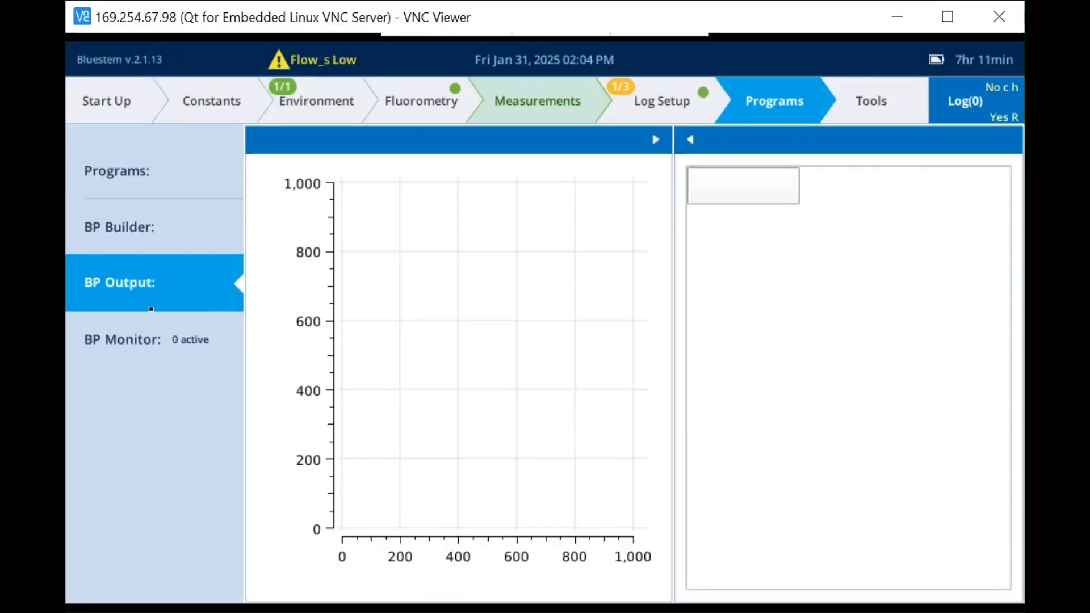
click(152, 359)
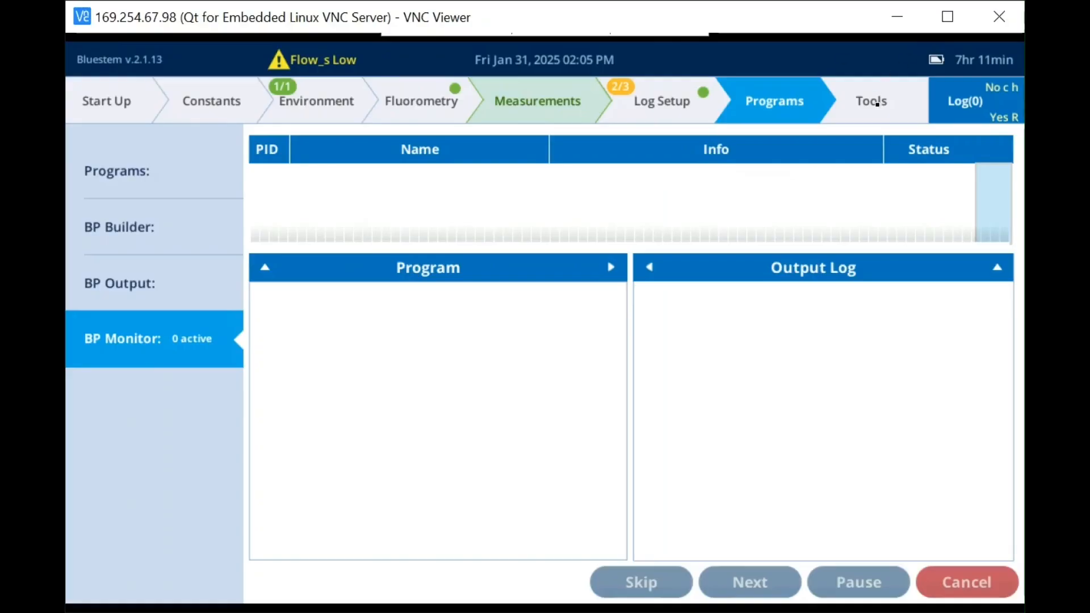
View the stored log files and the file management page for copying files to USB among the tools.
click(877, 103)
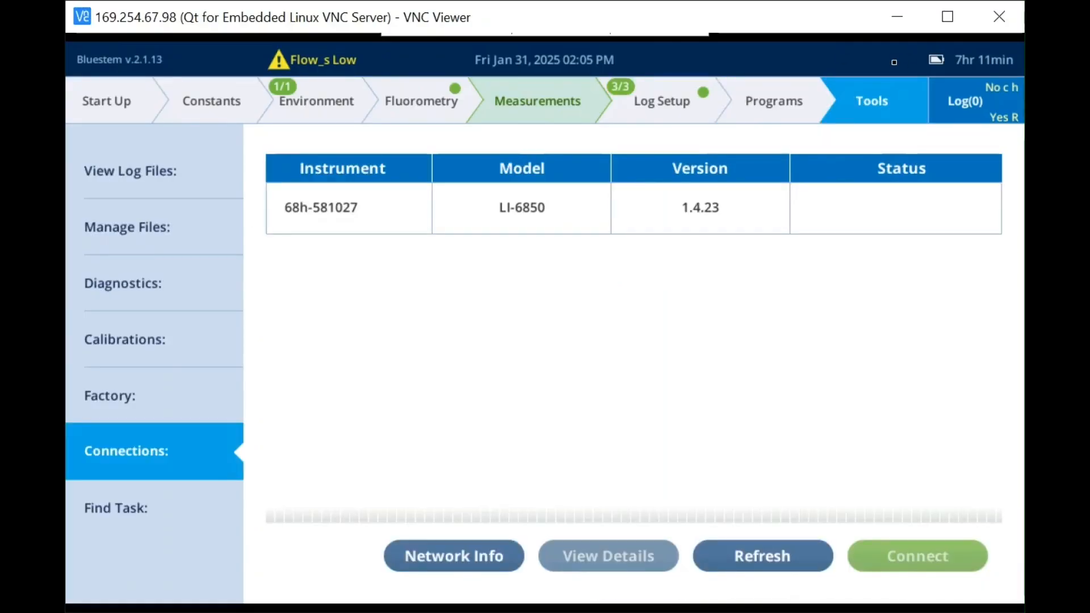
click(175, 177)
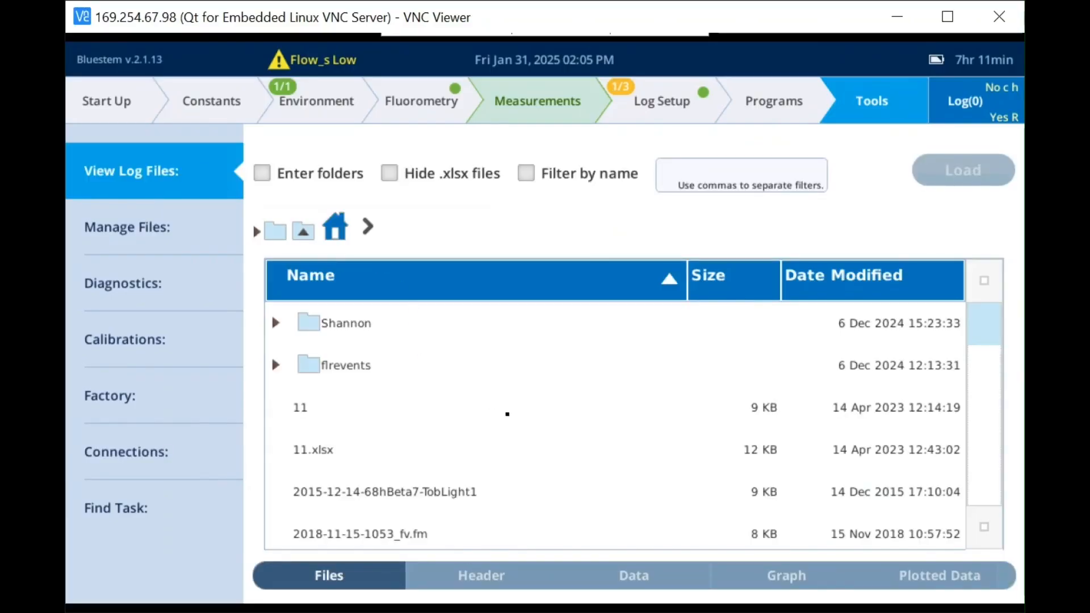
click(158, 237)
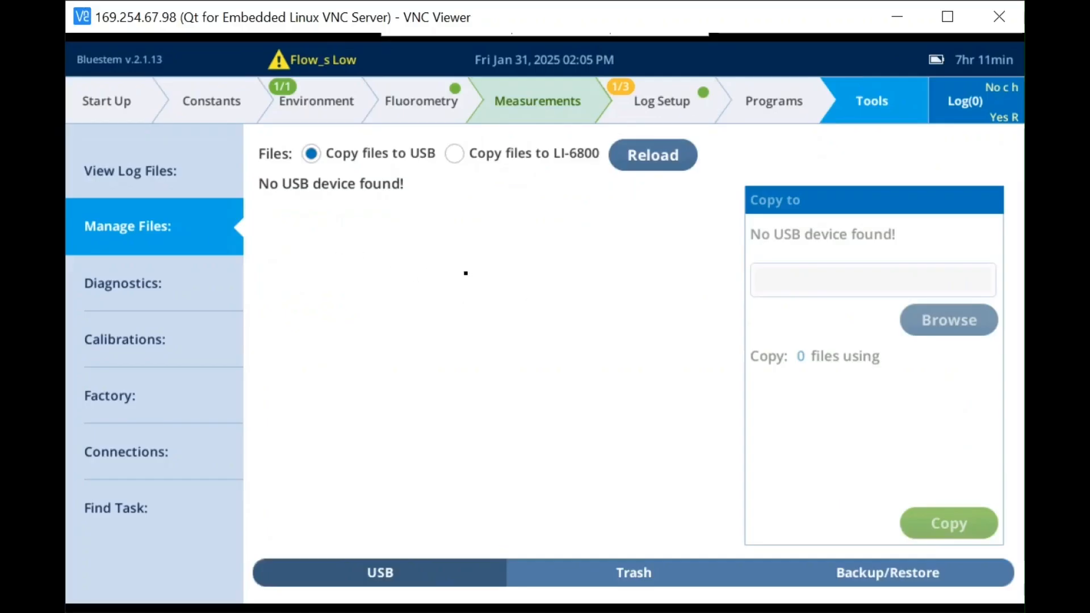
View the trash and backup/restore pages for managing files, and the CO2 diagnostics readings.
click(565, 579)
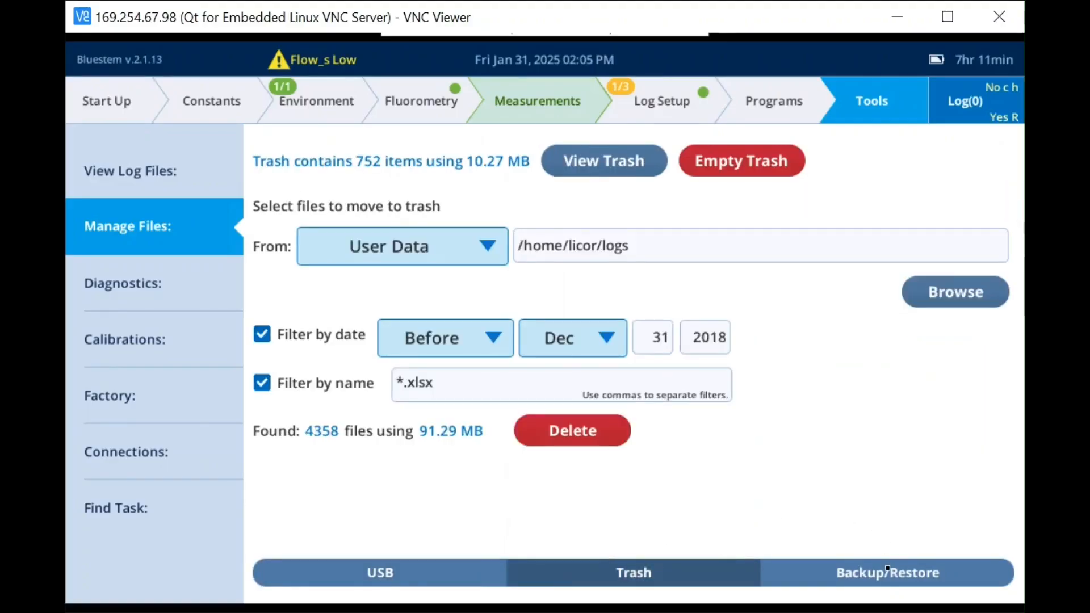
click(885, 582)
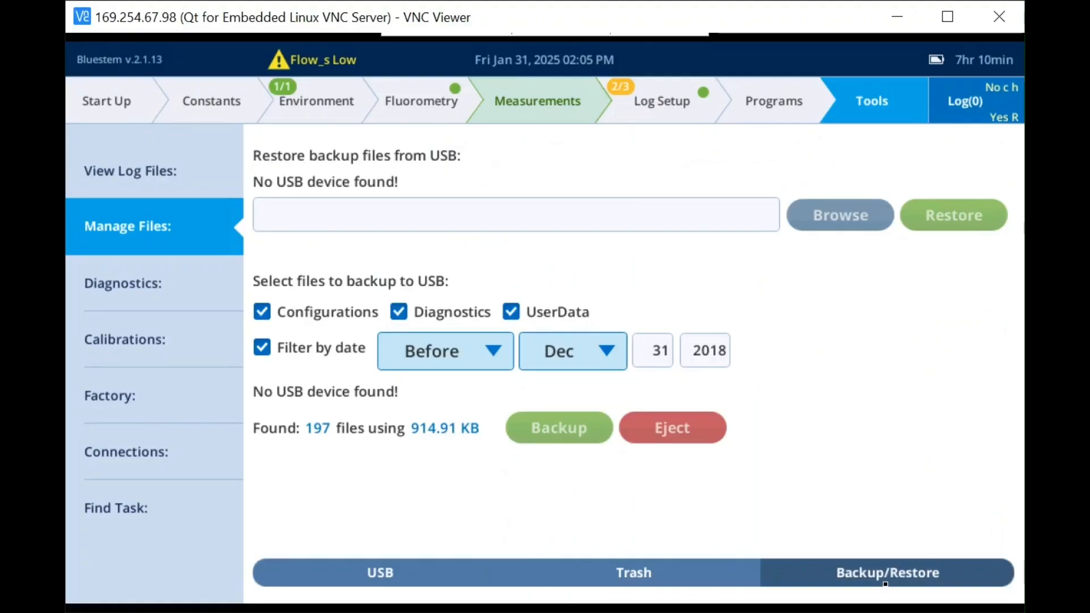
click(223, 280)
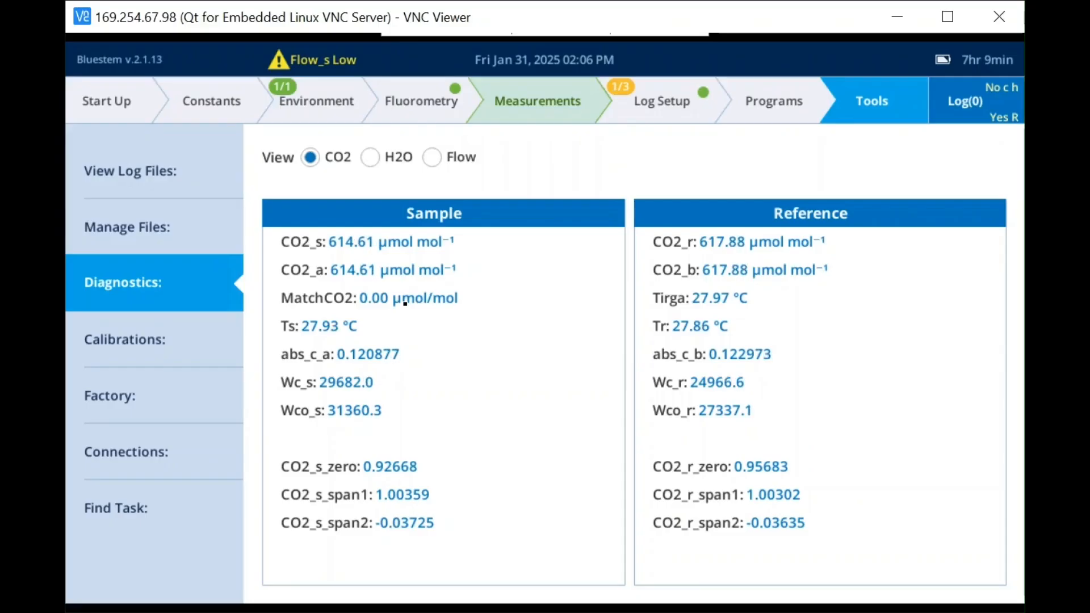
View the IRGA Zeros calibration and switch the calibration procedure shown to H2O Spans.
click(161, 357)
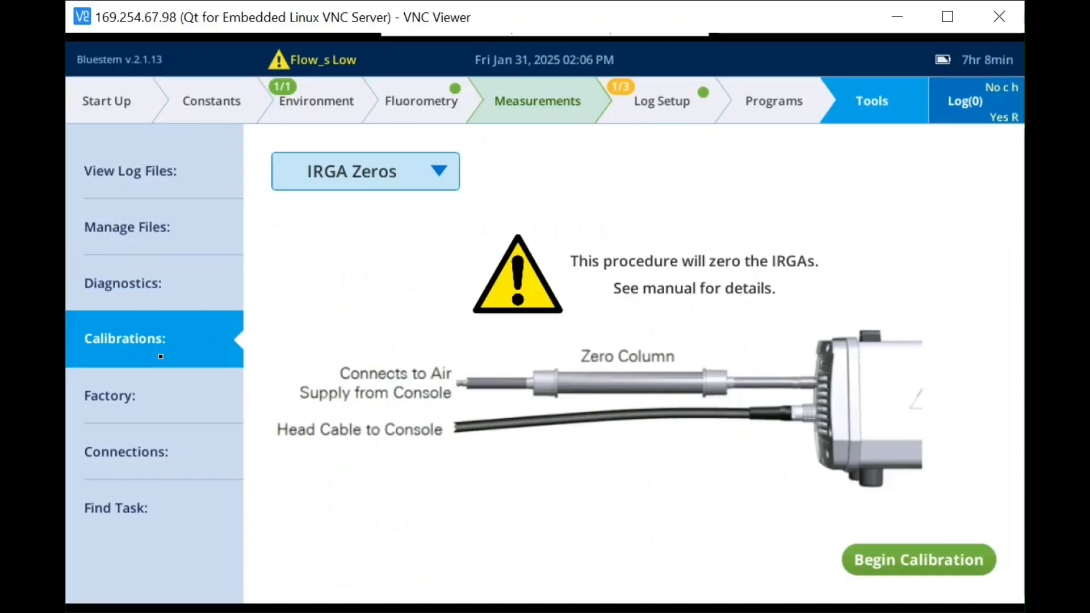
click(441, 175)
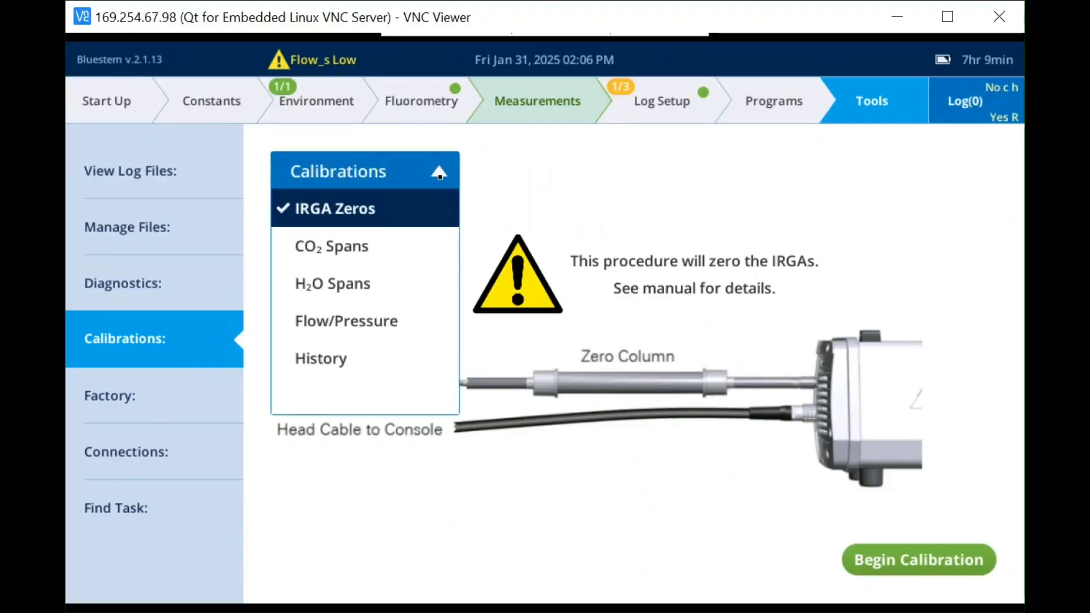
click(357, 272)
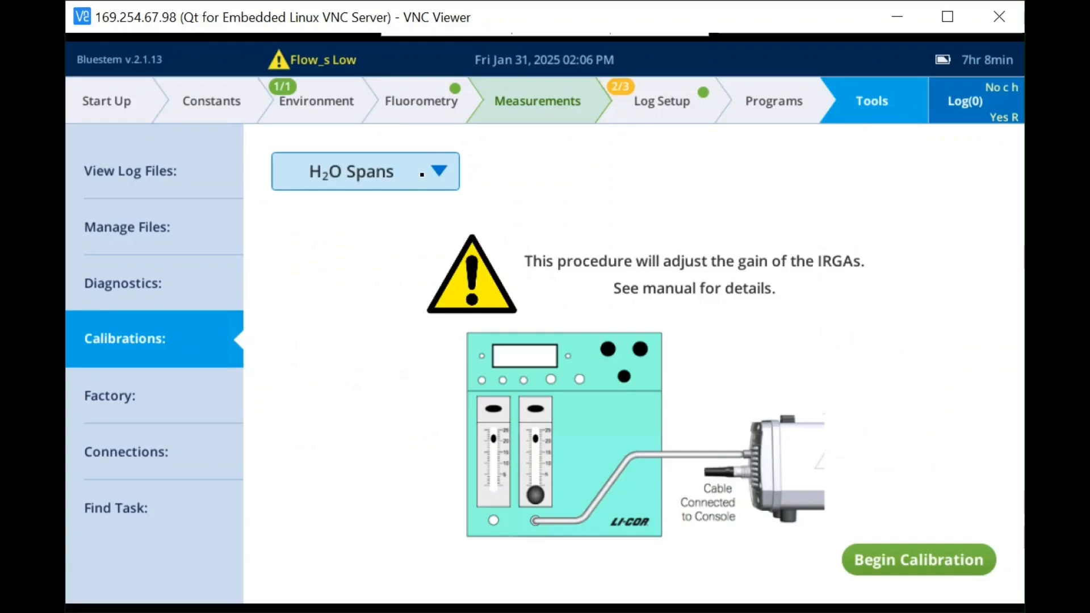
View the factory settings archive and the connection details of the attached LI-6850 instrument.
click(153, 408)
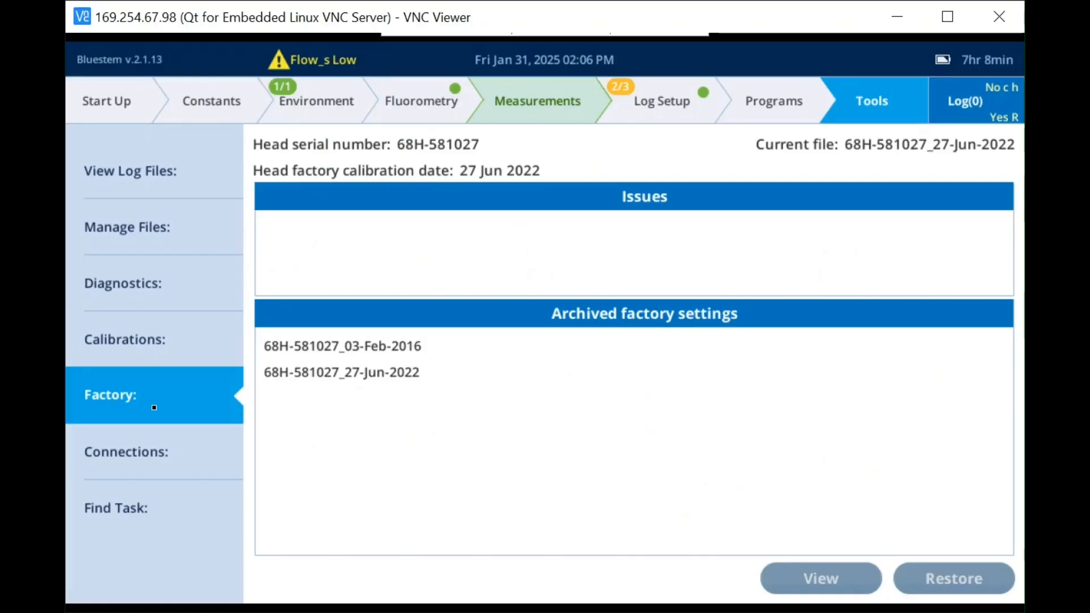
click(140, 458)
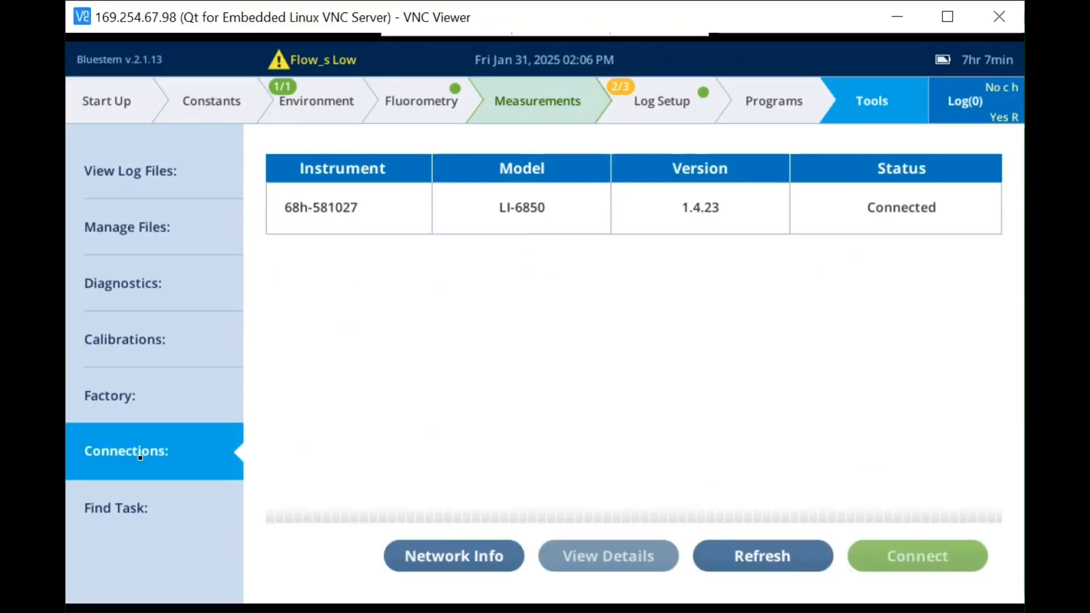
click(502, 218)
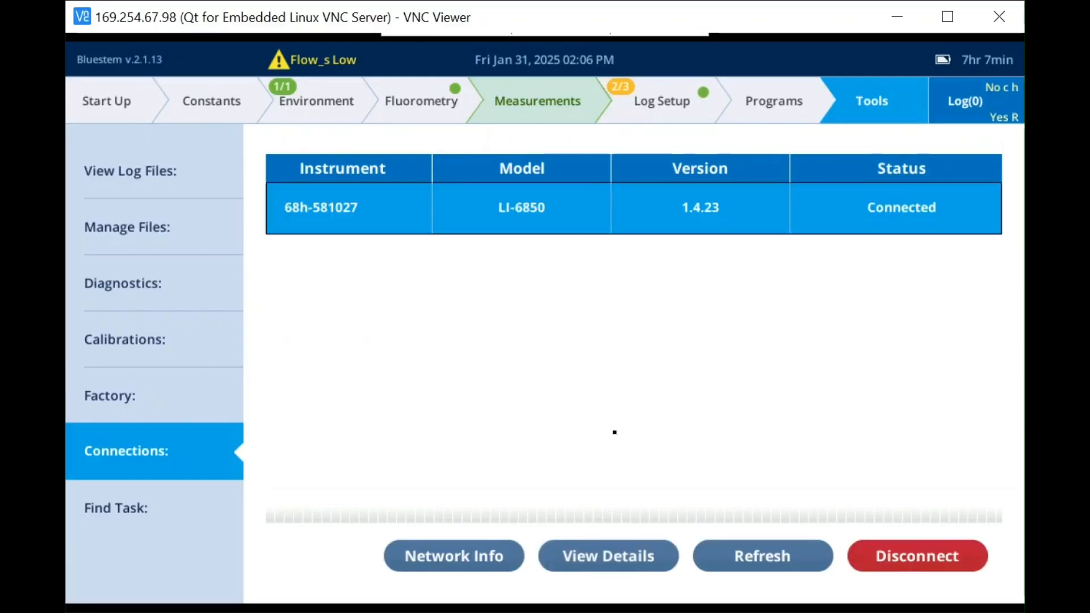
click(612, 556)
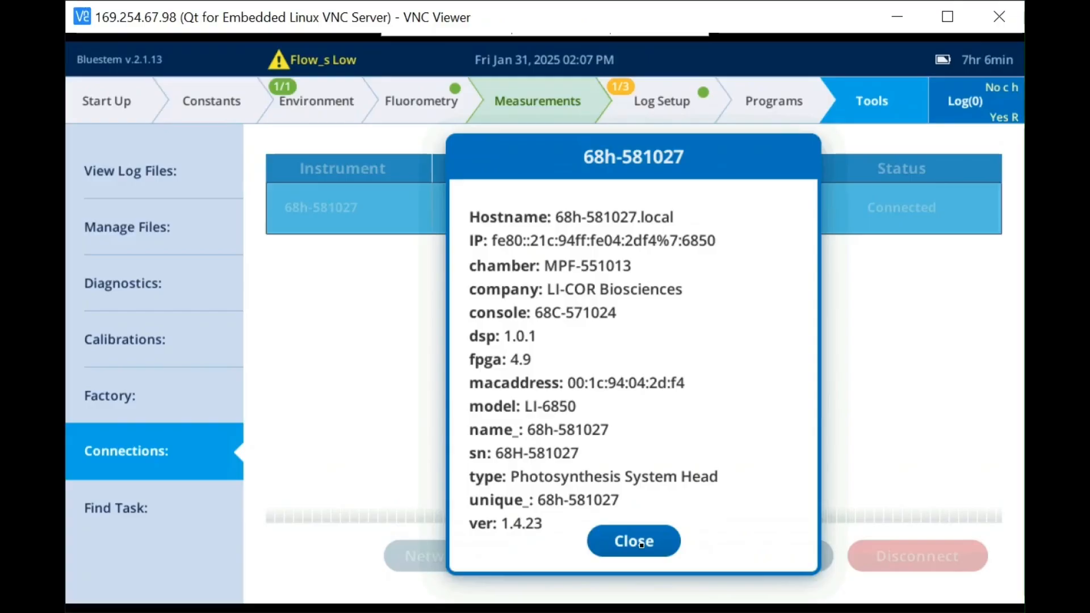
Look through the Find Task list and exclude the Aquatic, Dynamic and Fluoro task types.
click(160, 512)
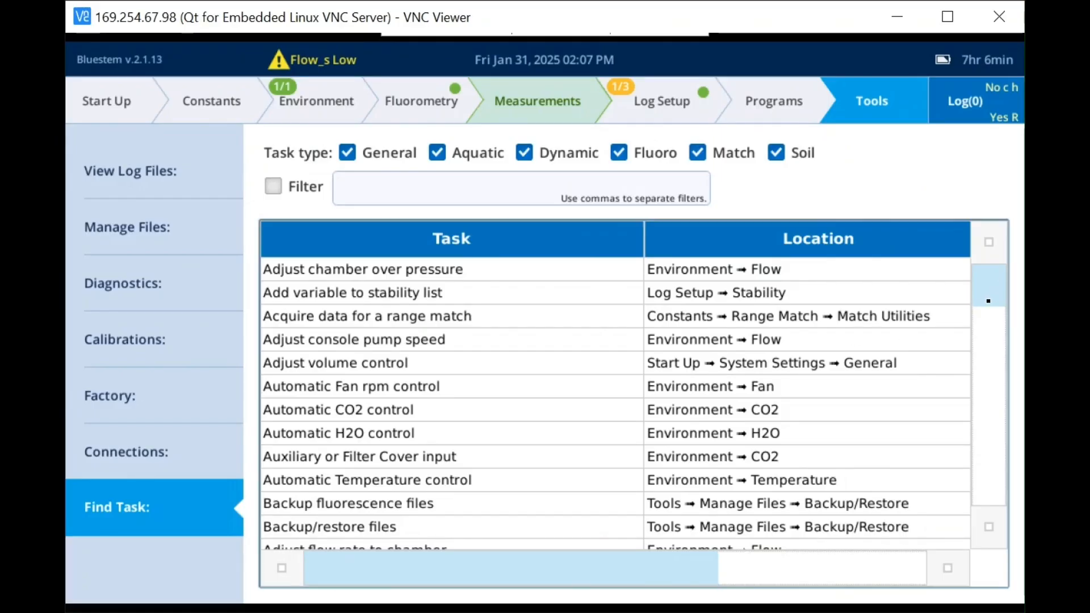
drag(989, 300, 988, 361)
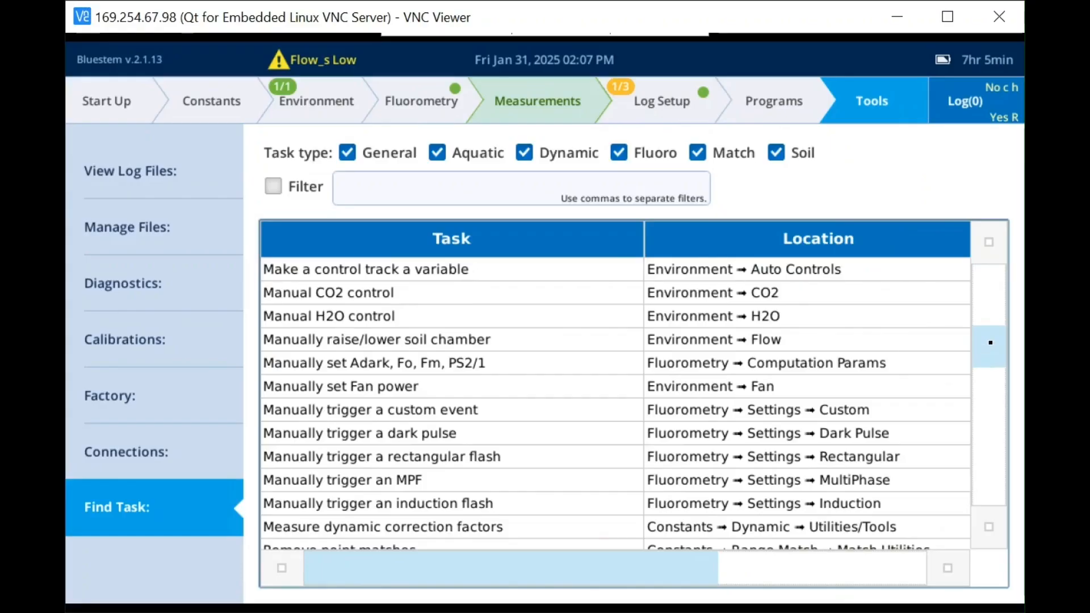
drag(990, 343, 990, 295)
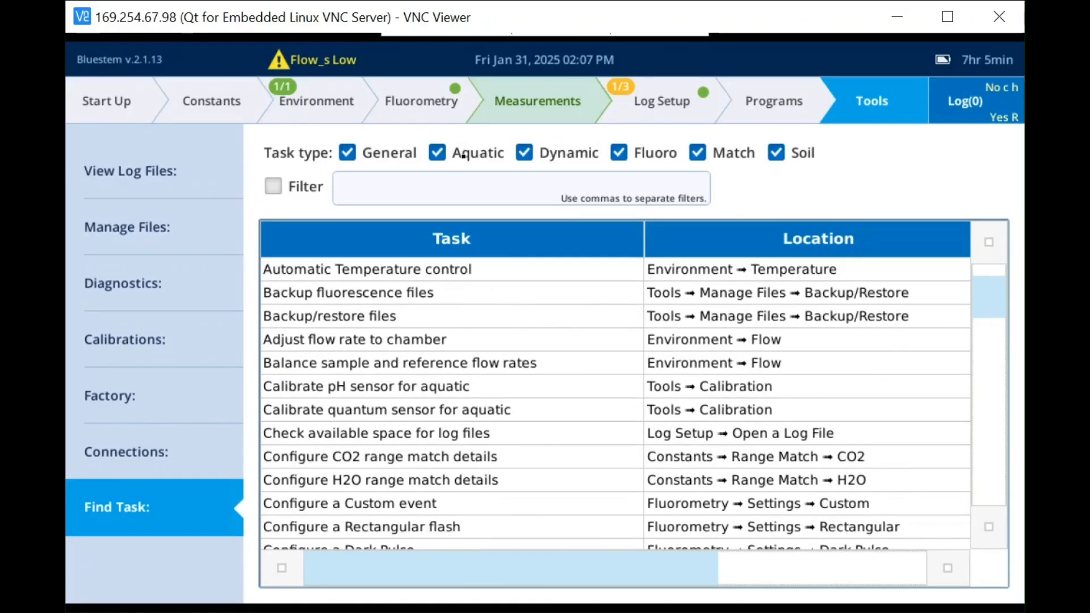
click(439, 153)
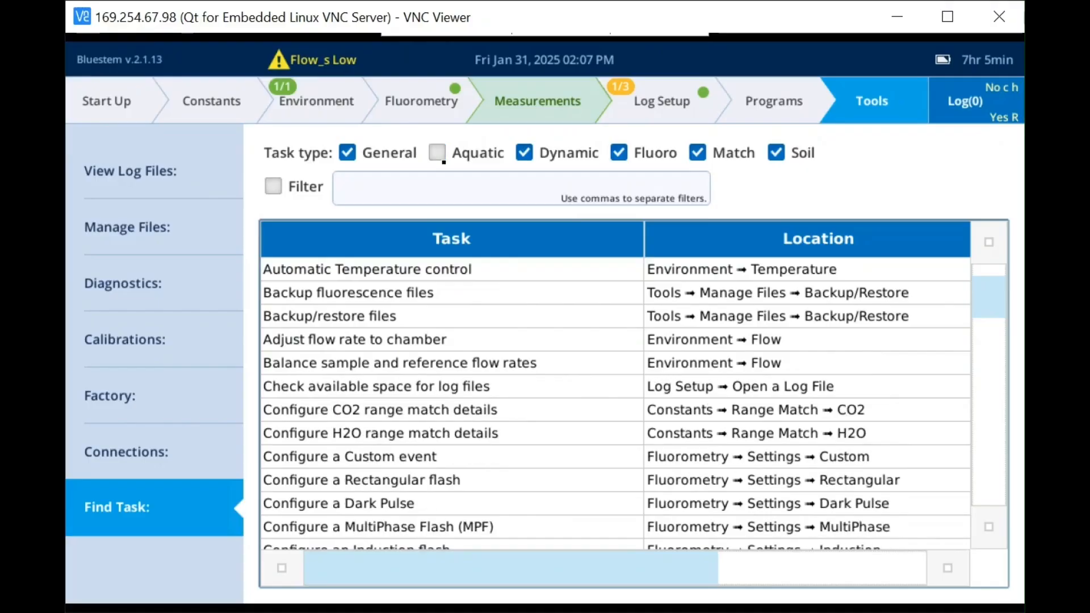
click(524, 153)
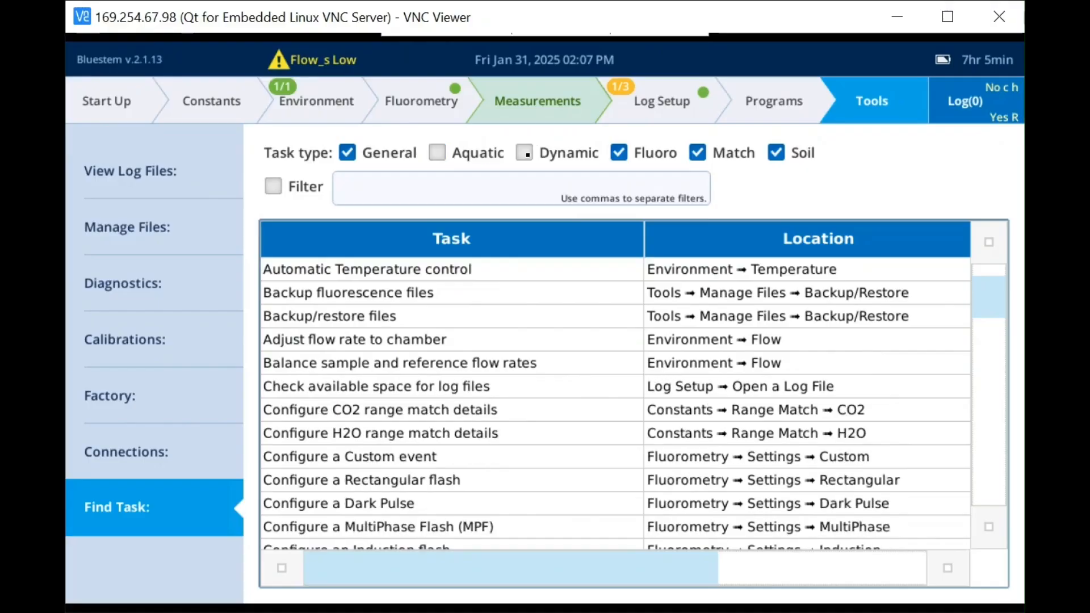
click(619, 152)
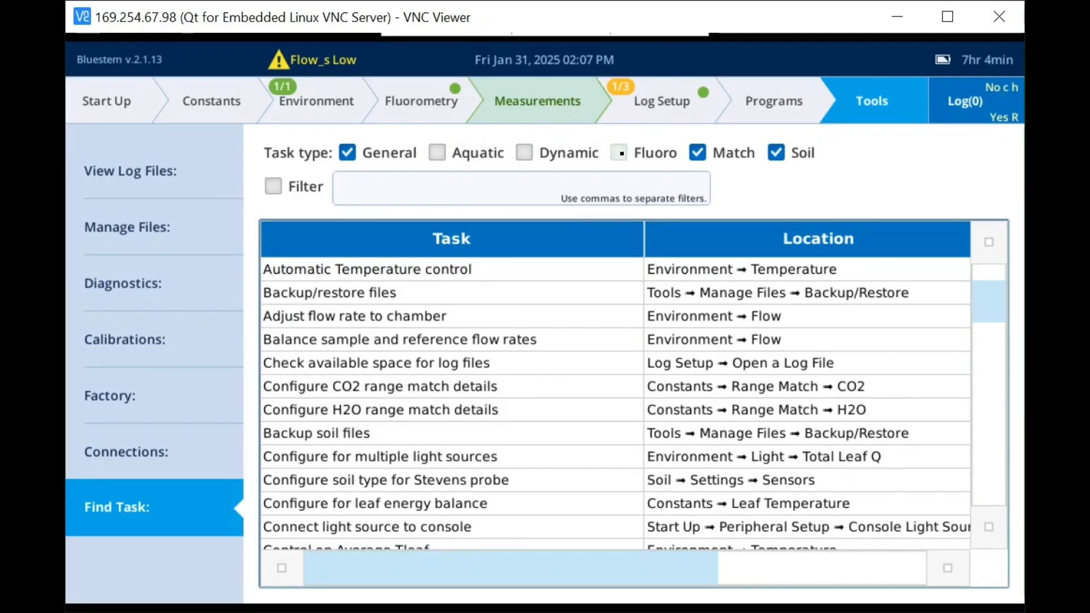
Filter the task list by the word "time" and look through the matching tasks and their locations.
click(476, 190)
click(499, 386)
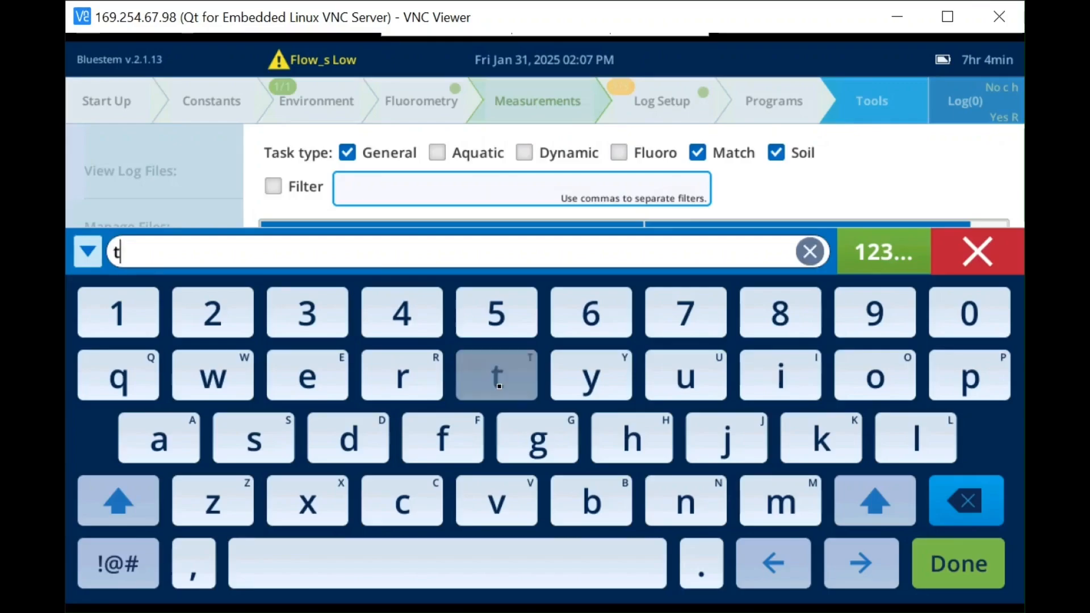
click(793, 365)
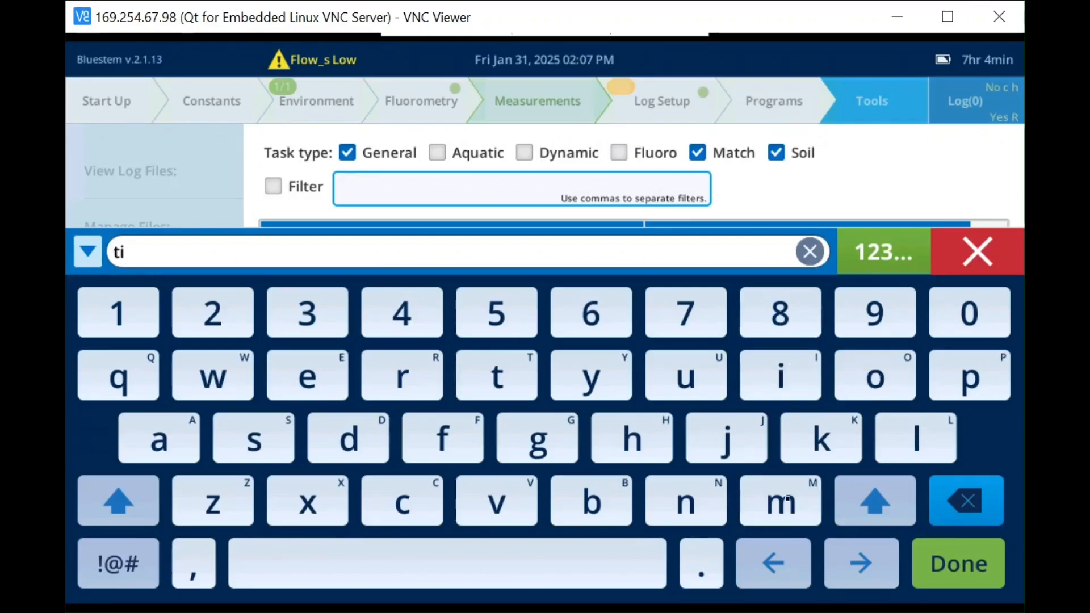
click(787, 500)
click(307, 378)
click(944, 568)
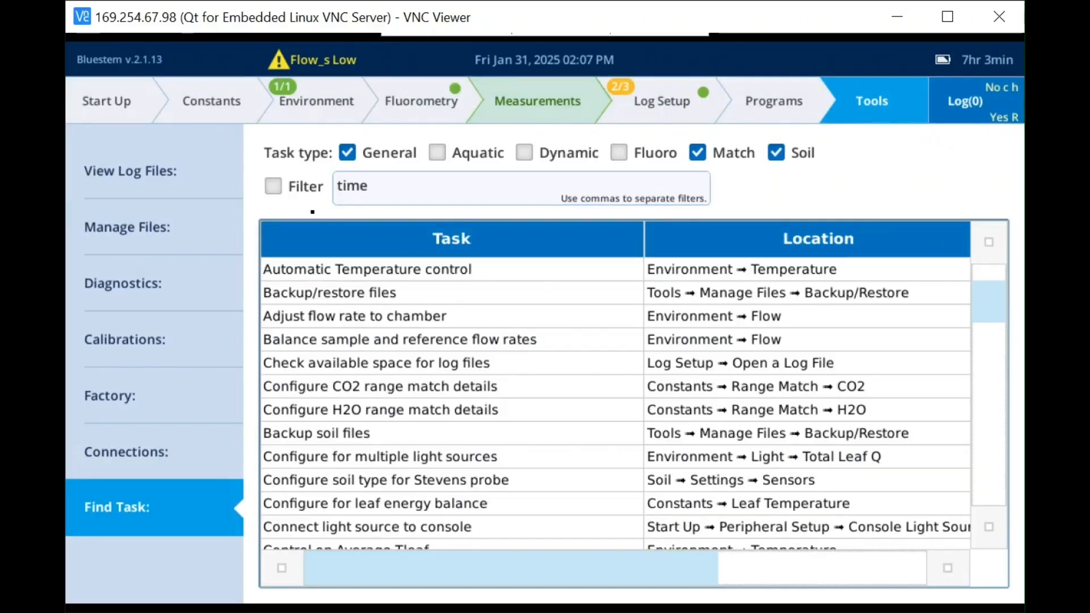
click(278, 189)
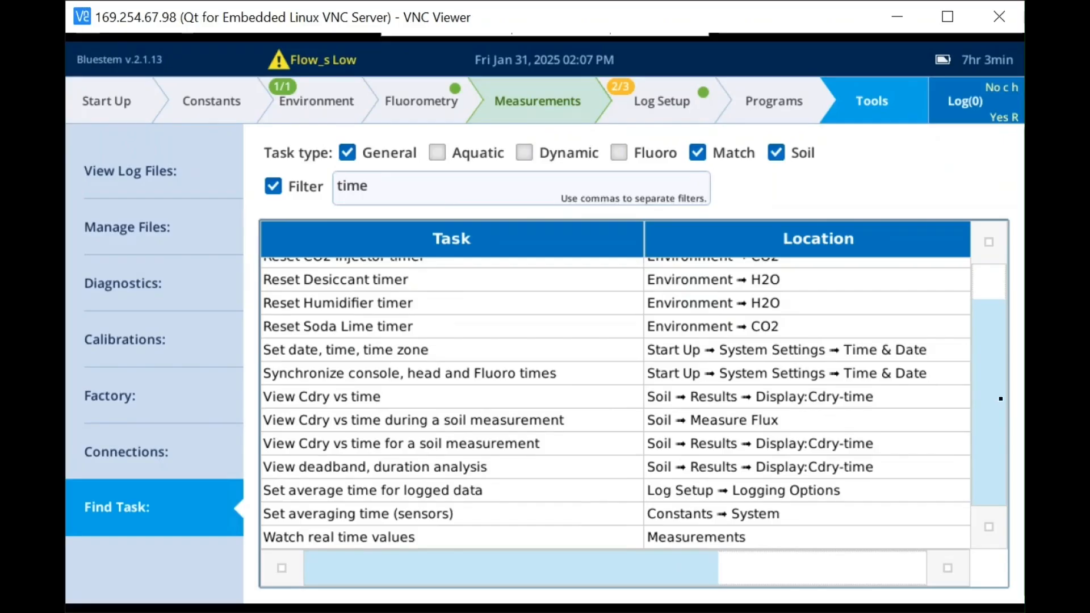
click(988, 273)
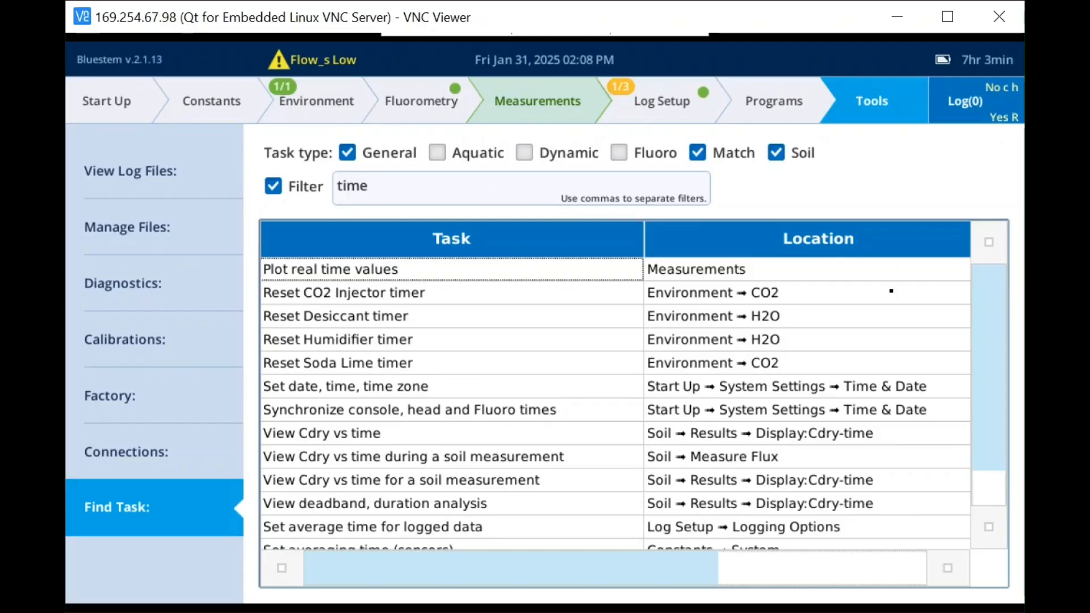
click(970, 112)
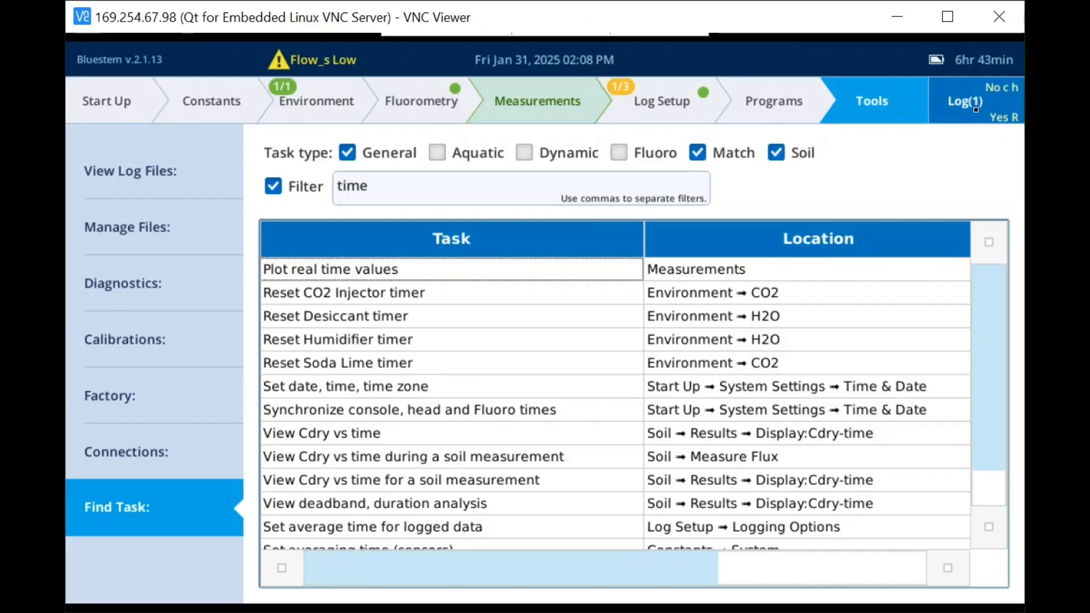
click(666, 113)
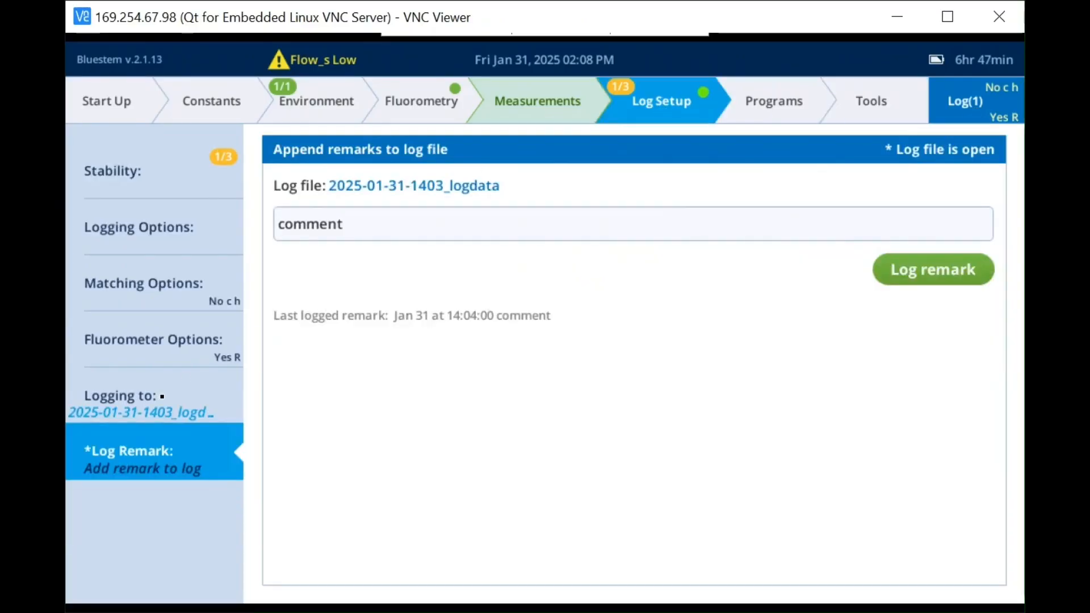
click(162, 396)
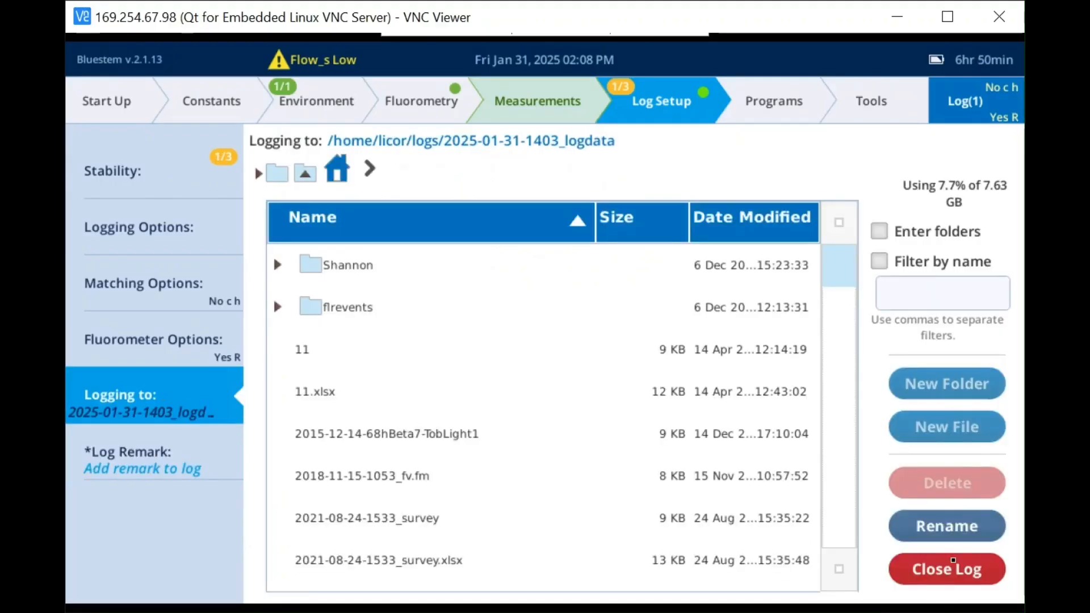
click(953, 582)
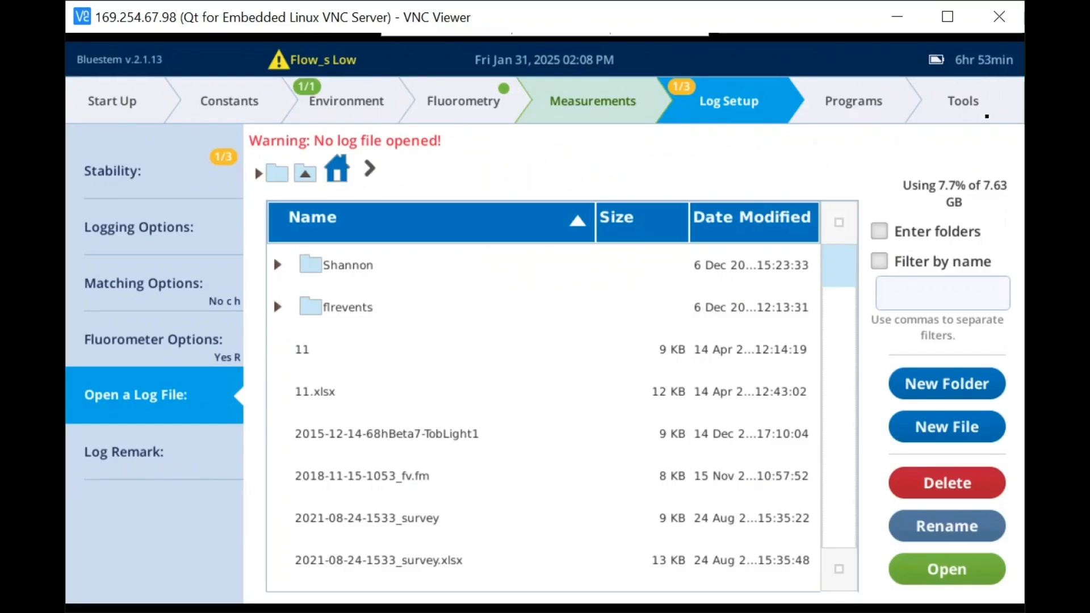
Review the Start Up, Constants, Environment, Fluorometry, Measurements and Log Setup sections in sequence.
click(128, 101)
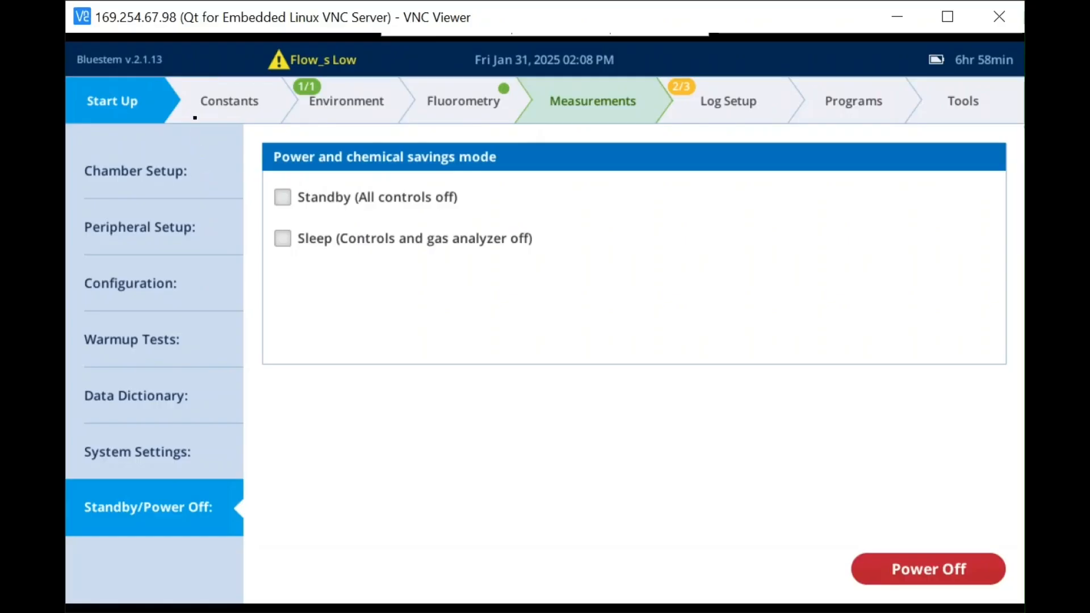
click(229, 114)
click(345, 112)
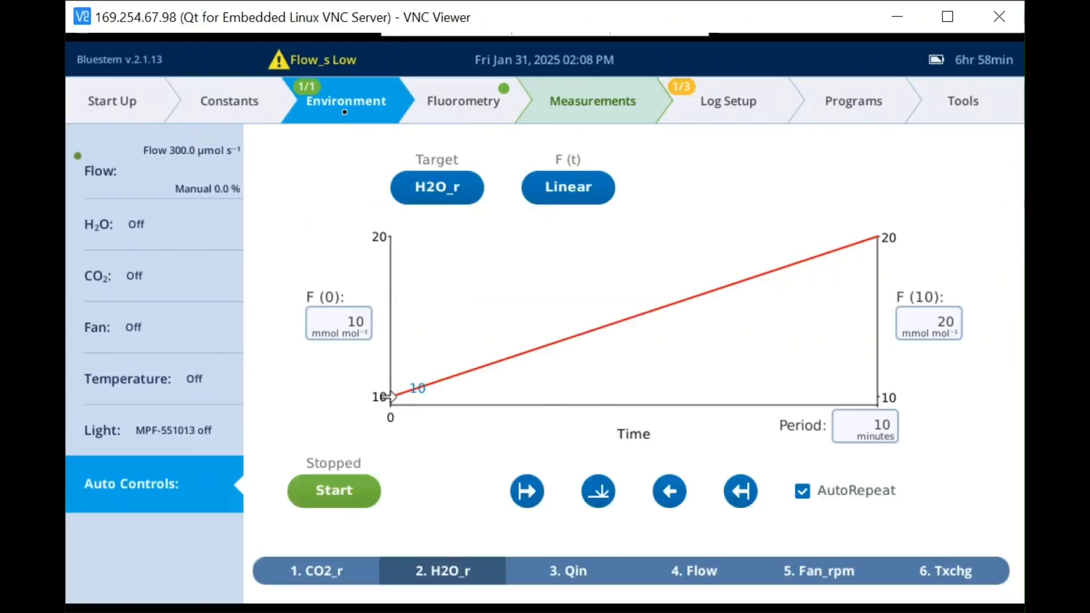
click(453, 104)
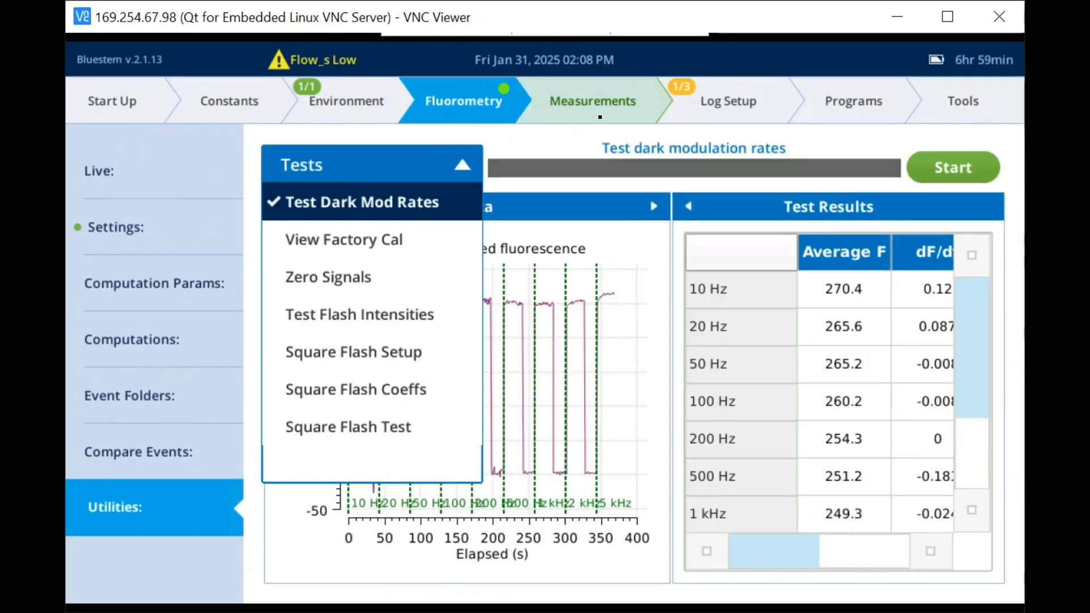
click(600, 116)
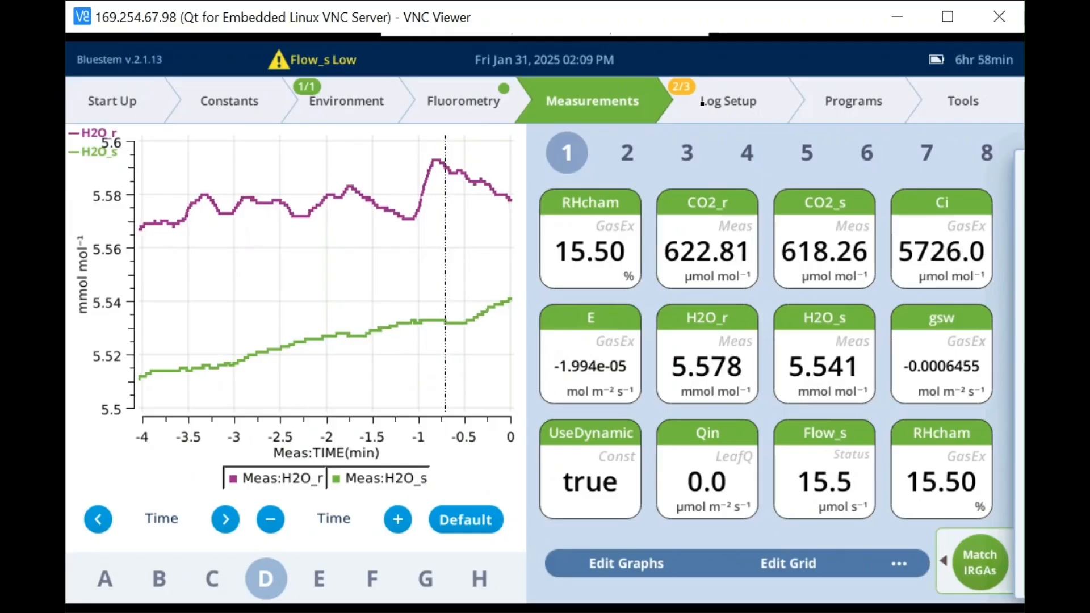
click(703, 103)
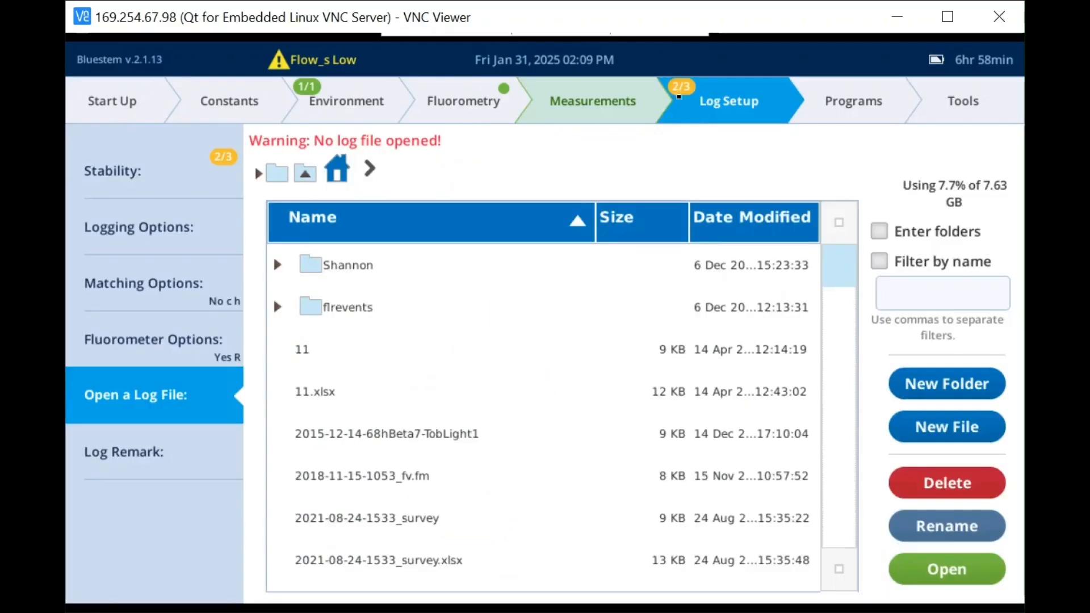